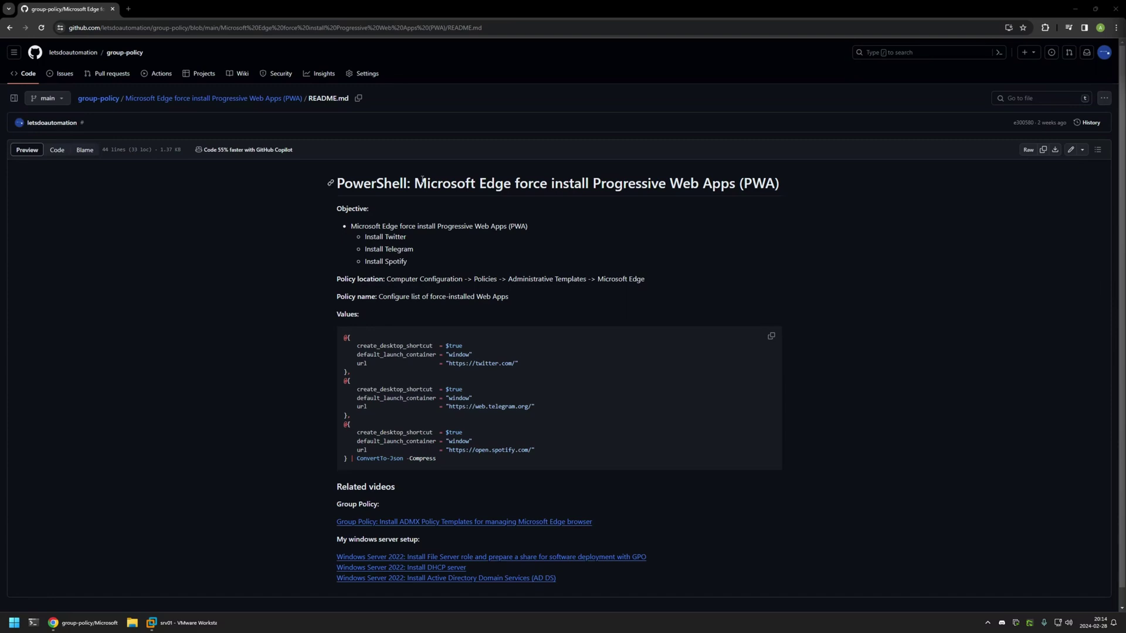
Step: Review the README's related video links, including the server setup and Group Policy videos
drag(583, 571, 348, 479)
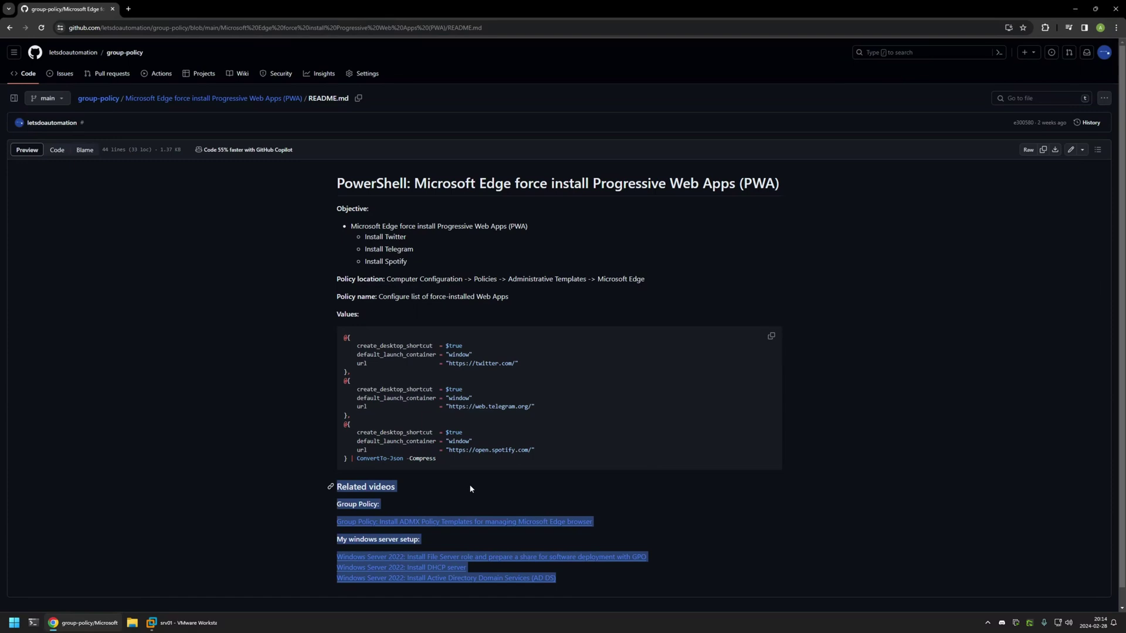
drag(583, 589, 287, 542)
click(478, 539)
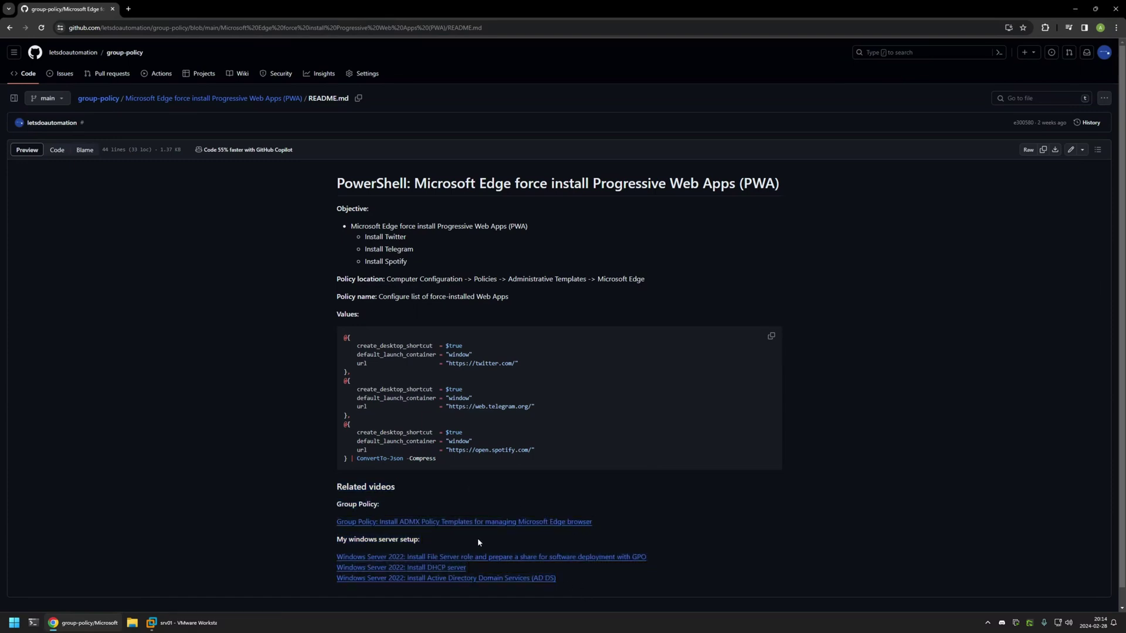
drag(614, 525, 286, 491)
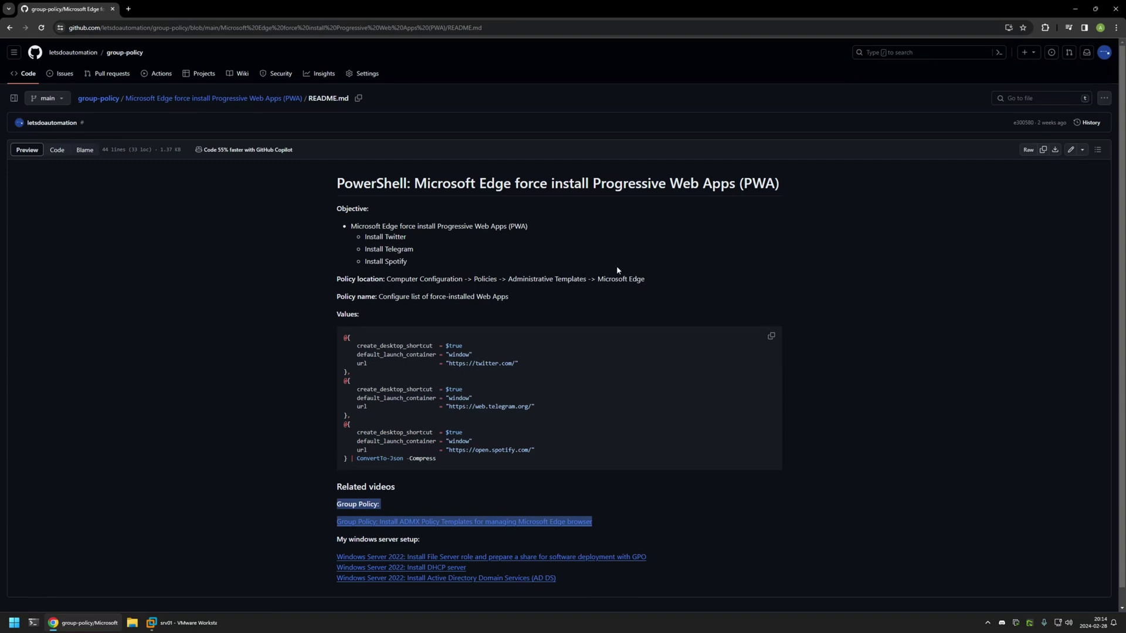
click(650, 280)
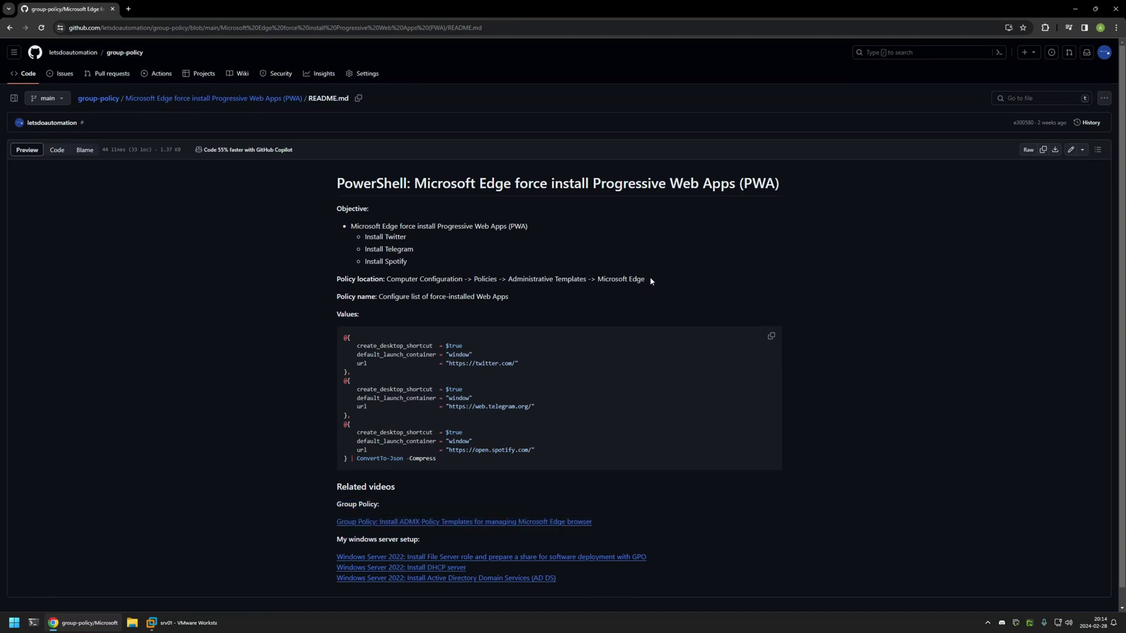
Step: Review the README's objective bullet list, including the Install Spotify item
drag(428, 265, 340, 221)
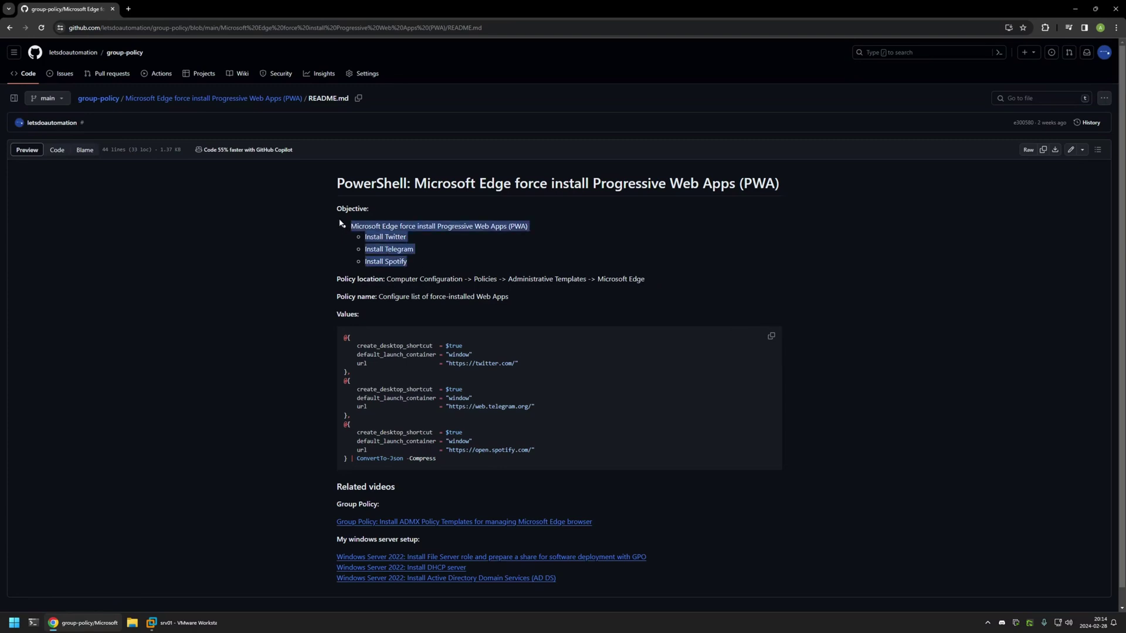
click(424, 237)
drag(414, 249, 365, 261)
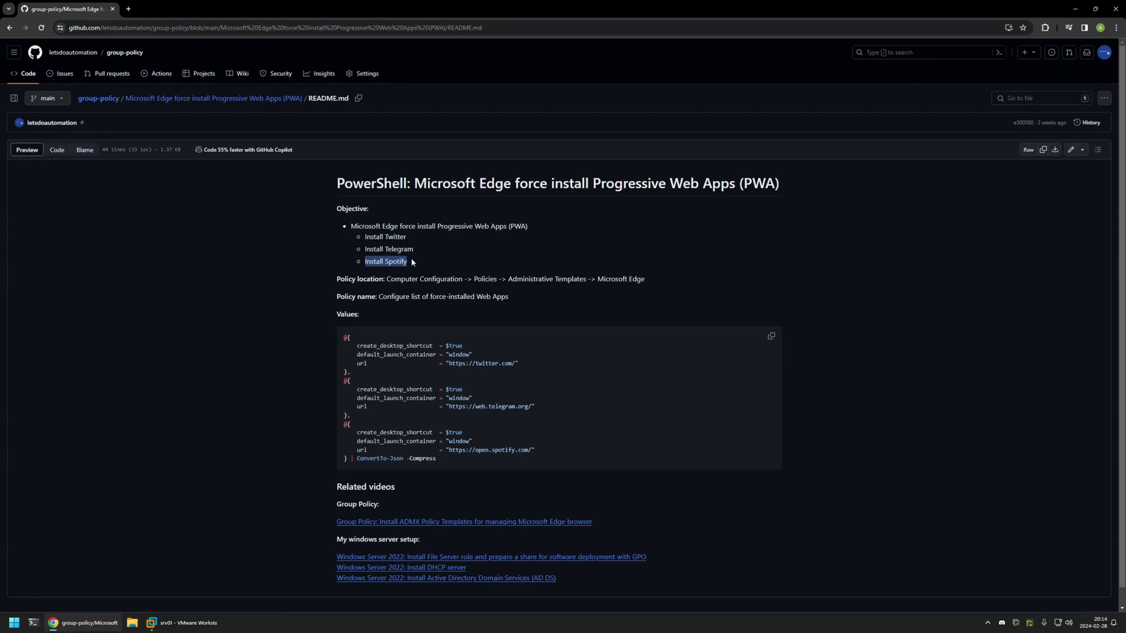
click(412, 262)
Step: Launch Group Policy Management from Server Manager's Tools menu on the server
key(alt+Tab)
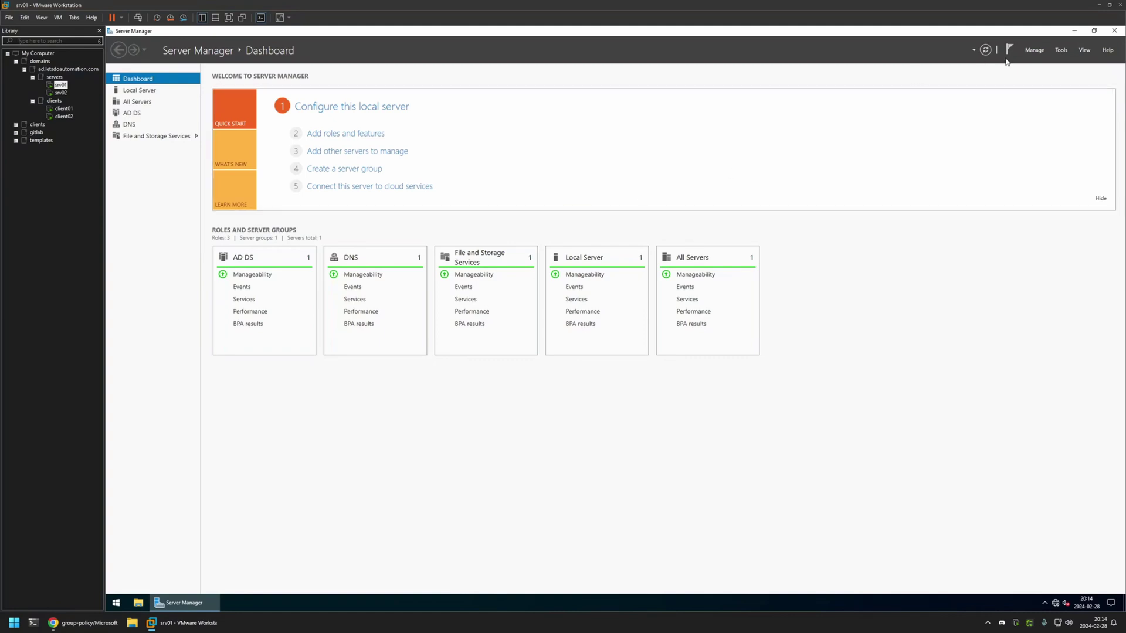
click(1061, 50)
click(1030, 183)
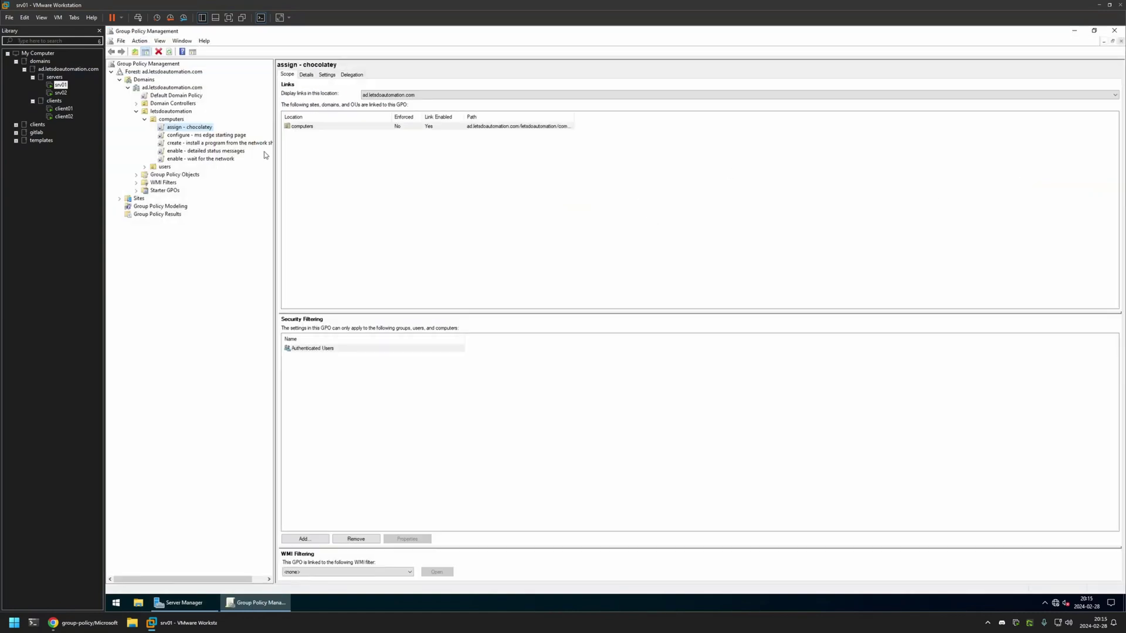
Step: Create a new GPO named 'edge settings' under Group Policy Objects and select it
right_click(175, 174)
click(202, 181)
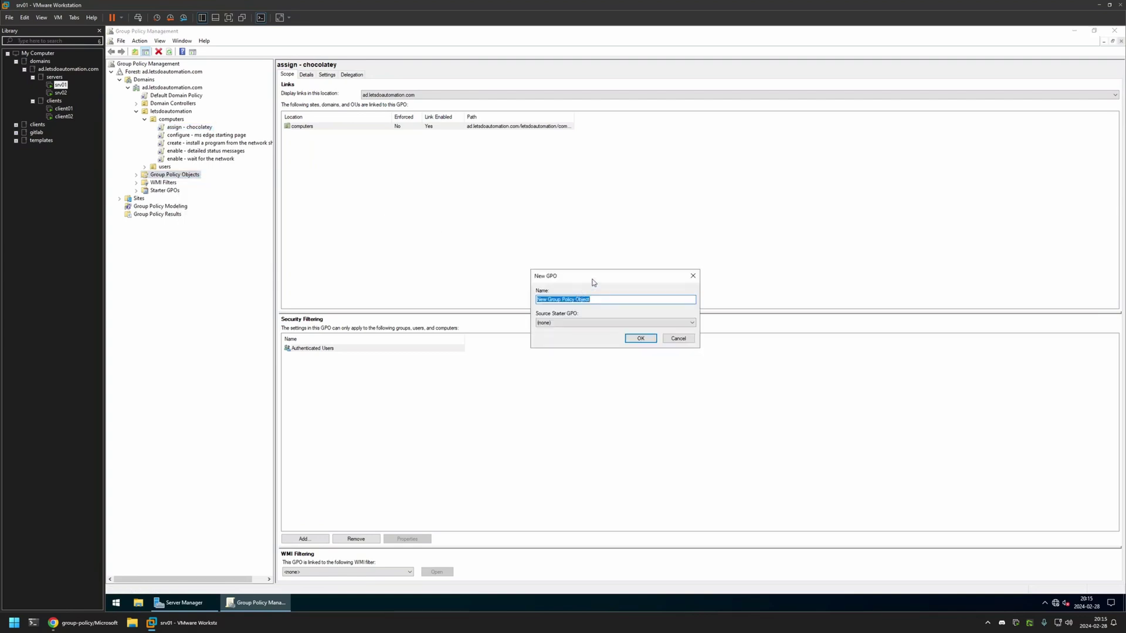
text(edge settings)
click(640, 338)
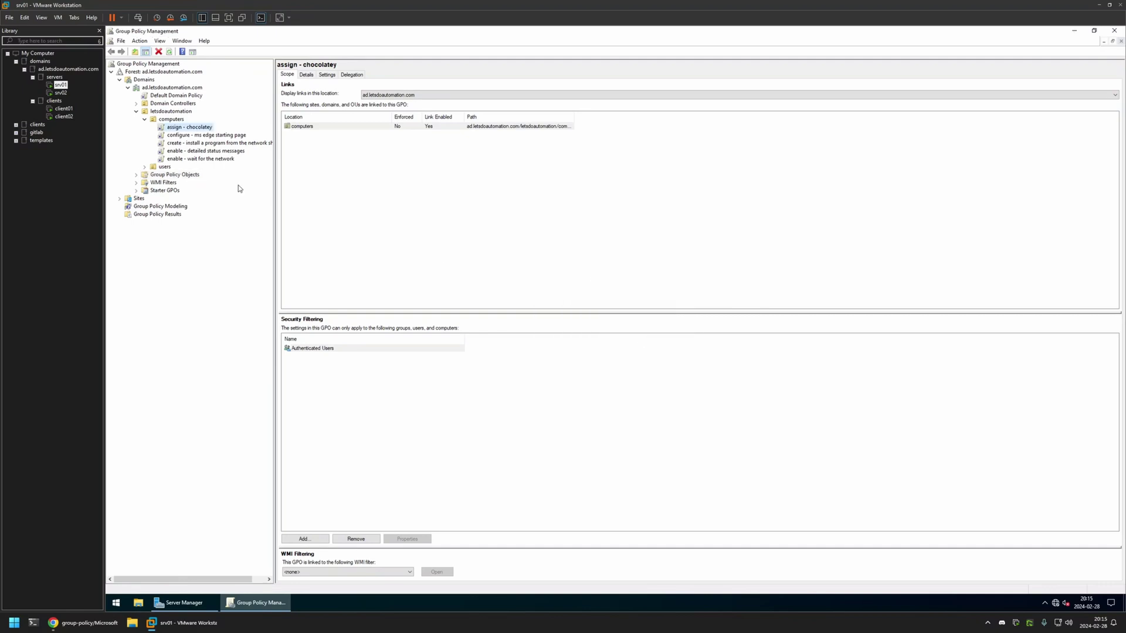
click(137, 174)
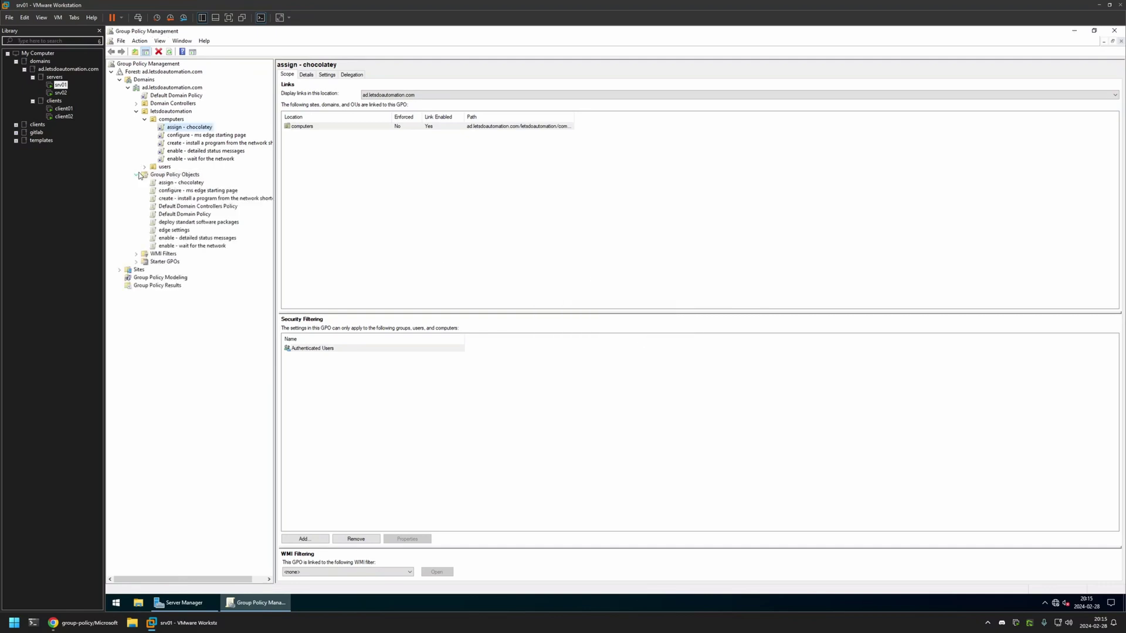
click(181, 231)
Step: Edit edge settings and browse to Computer Configuration > Policies > Administrative Templates > Microsoft Edge
right_click(183, 234)
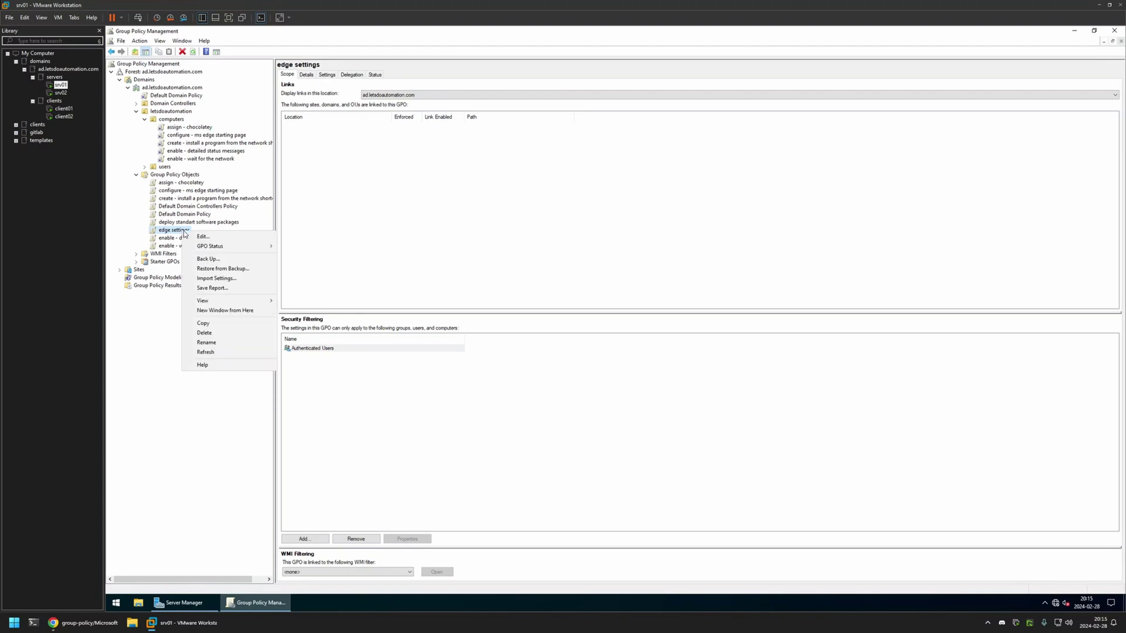
click(258, 238)
drag(293, 67, 543, 140)
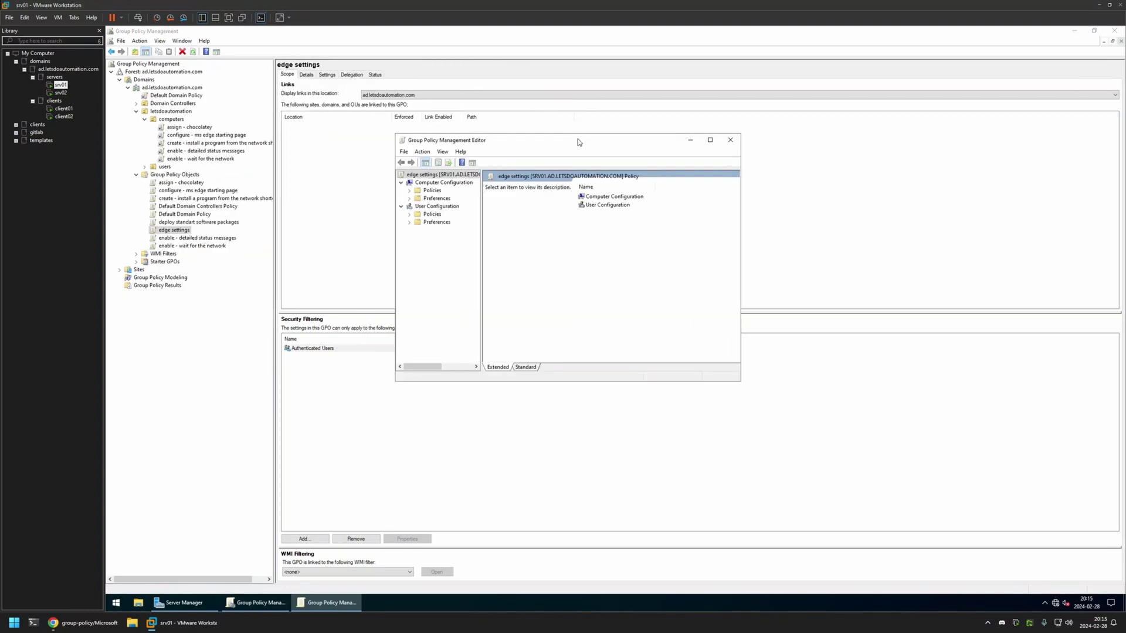
drag(481, 223, 591, 228)
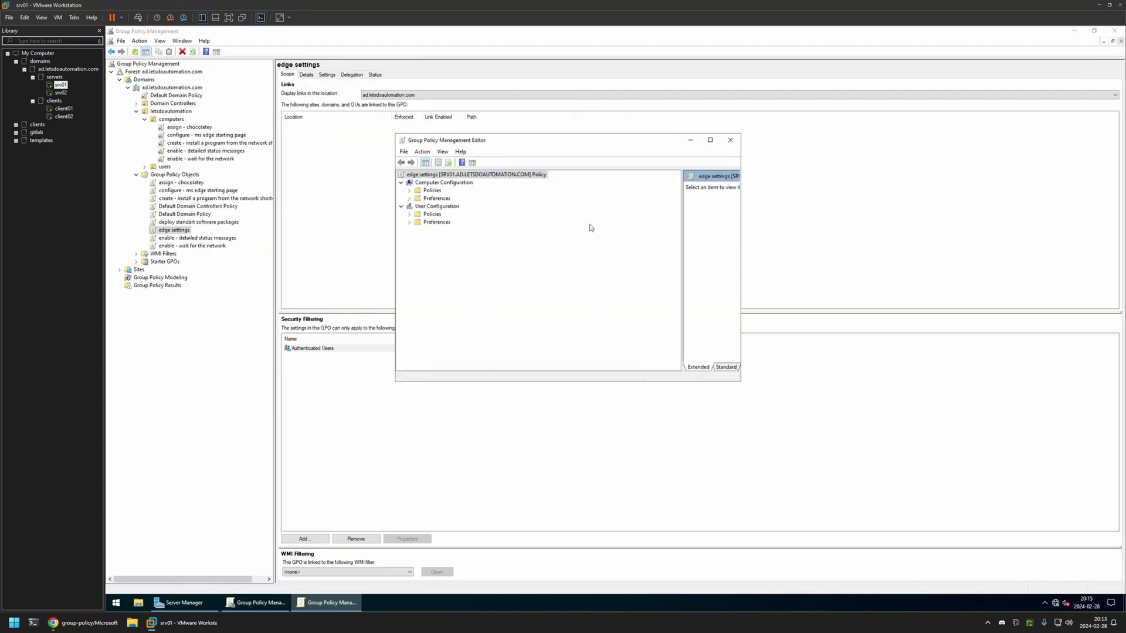
click(429, 185)
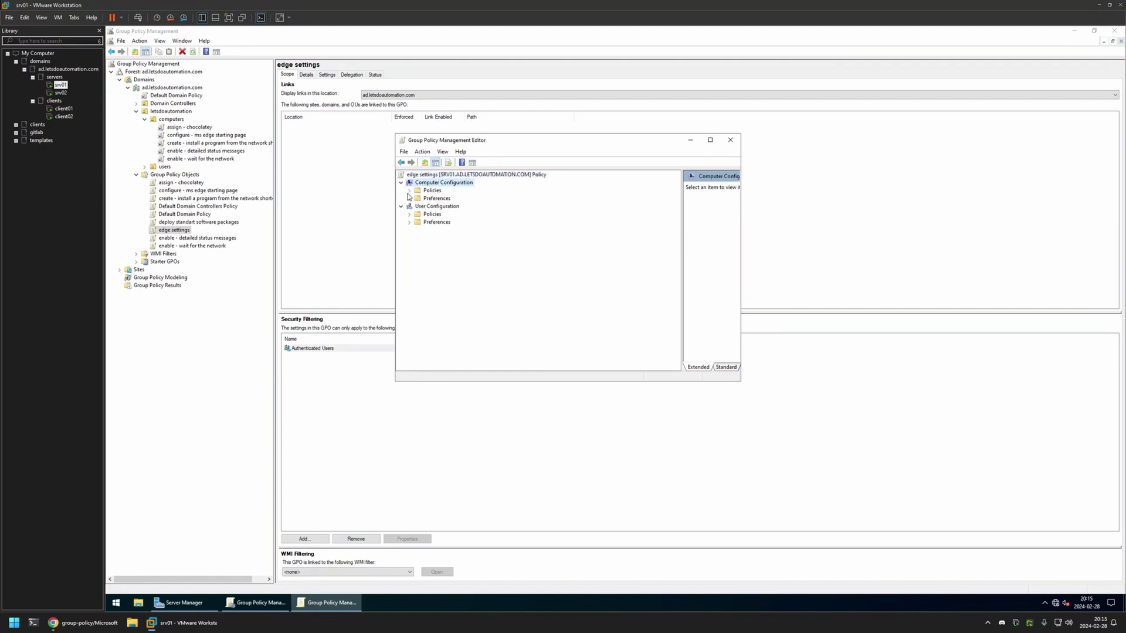
click(409, 190)
click(418, 215)
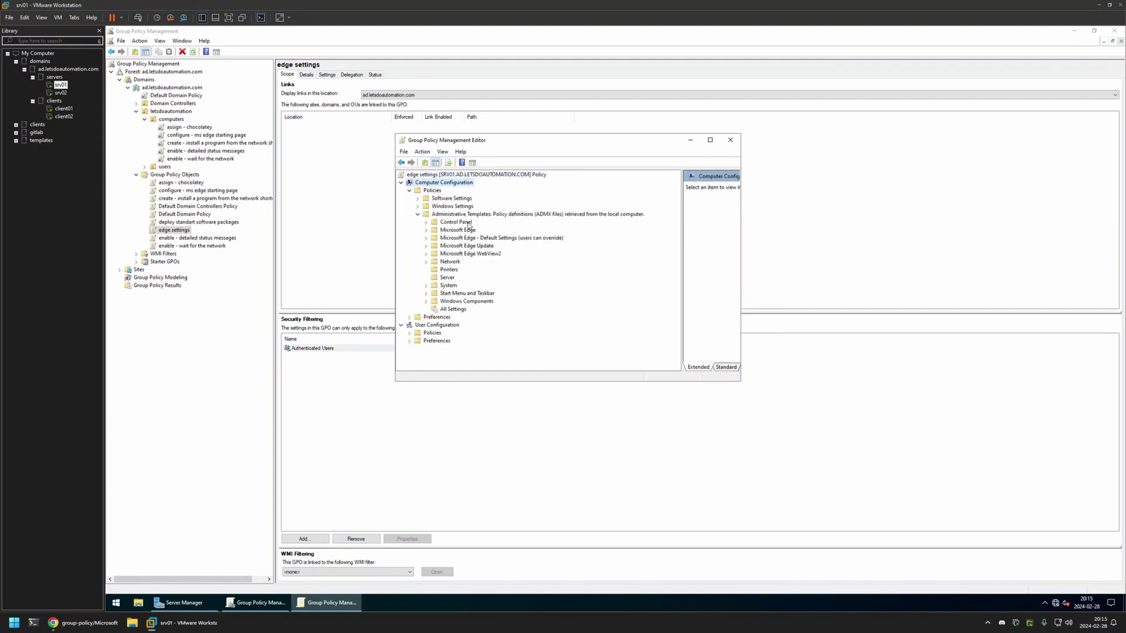
click(458, 230)
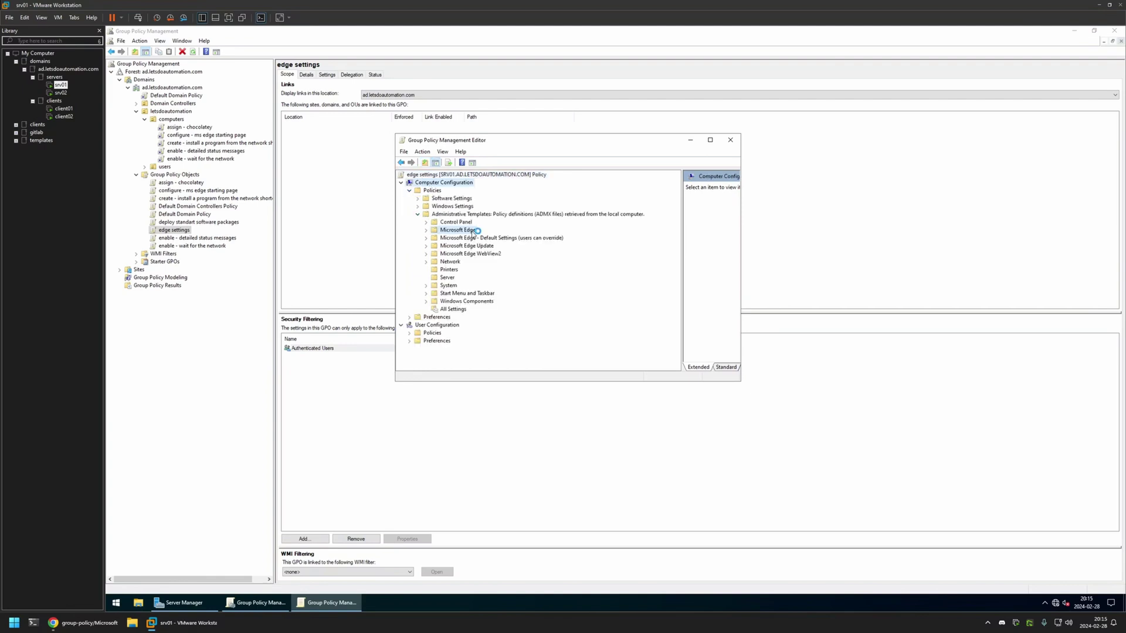
click(710, 140)
Step: Open the Configure list of force-installed Web Apps policy and choose Enabled
scroll(725, 243, down, 20)
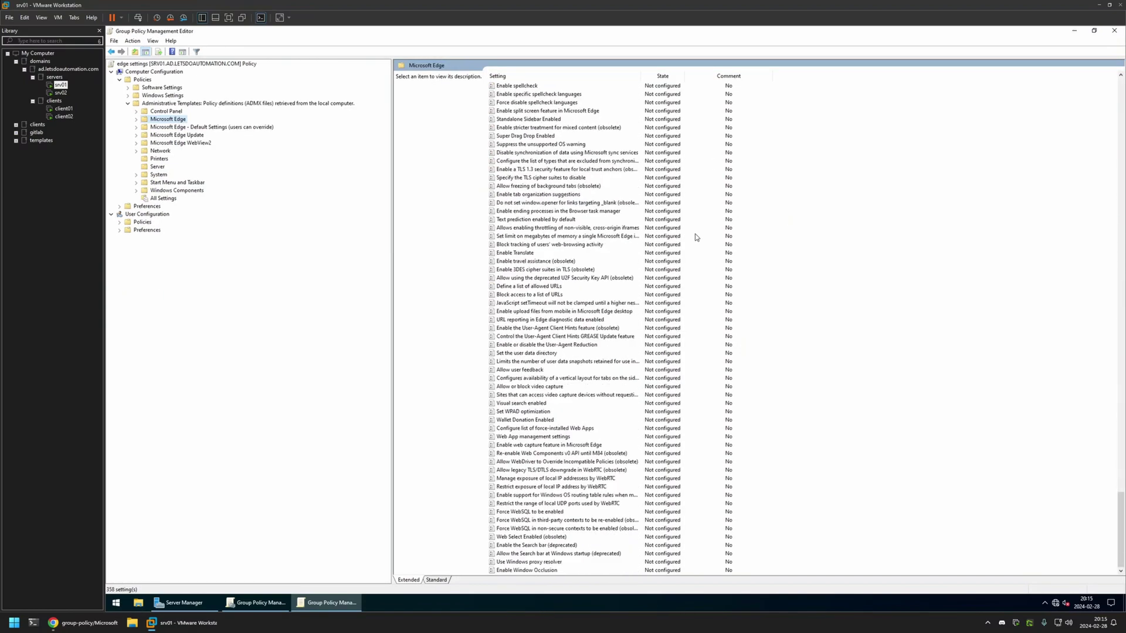
click(563, 430)
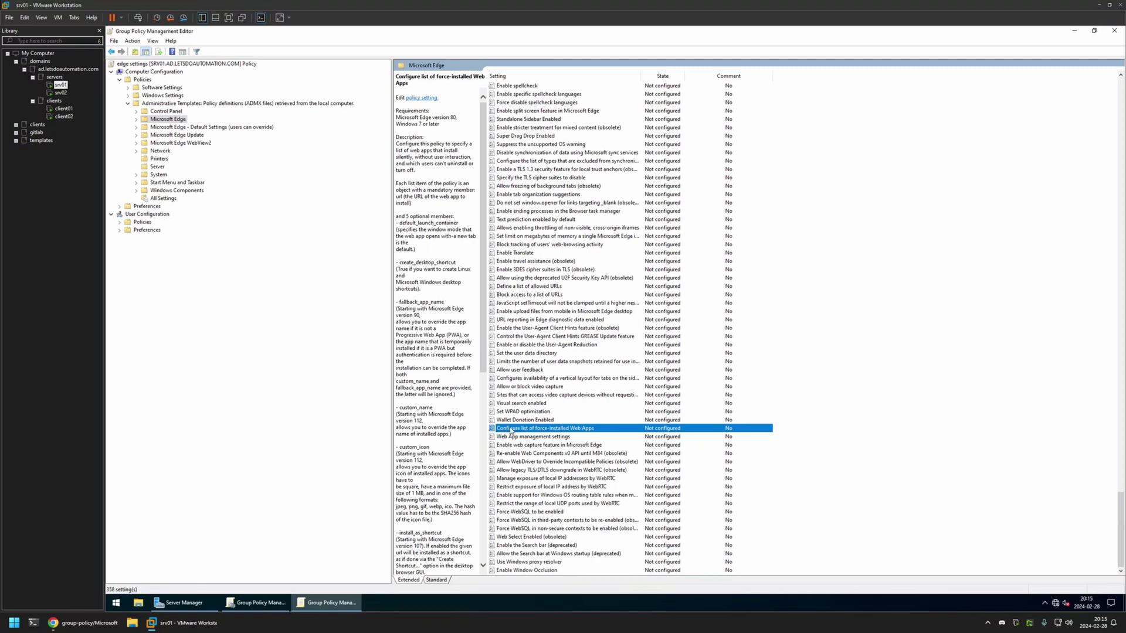
double_click(591, 432)
drag(273, 95, 585, 125)
click(496, 170)
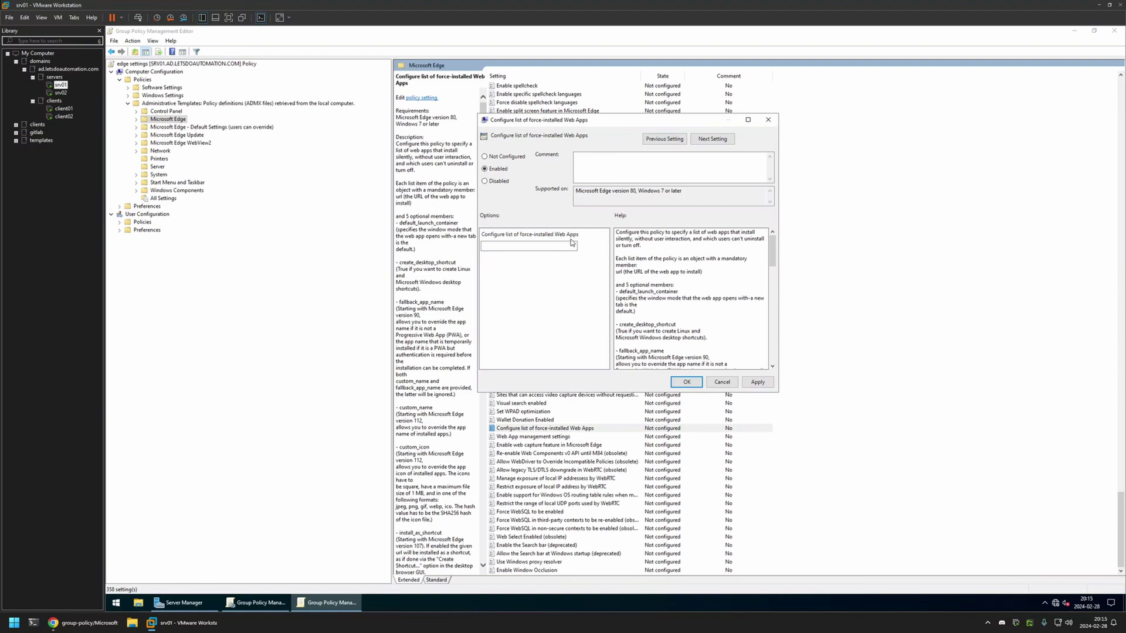
Step: Review the PowerShell values block: twitter, telegram and spotify entries piped to ConvertTo-Json -Compress
click(85, 622)
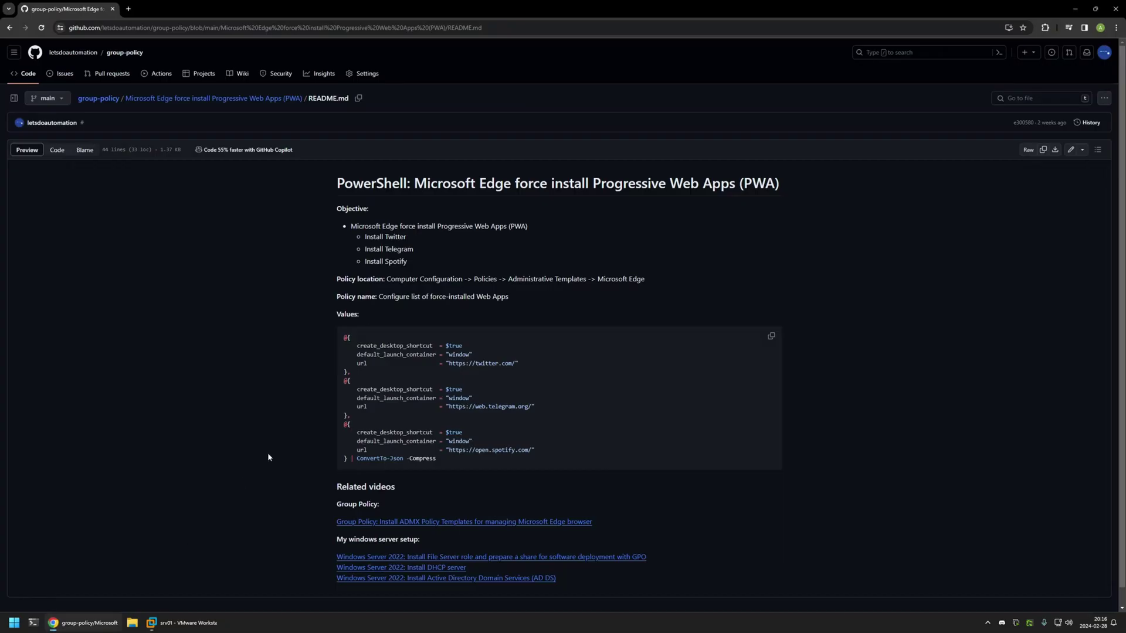
drag(429, 466, 345, 337)
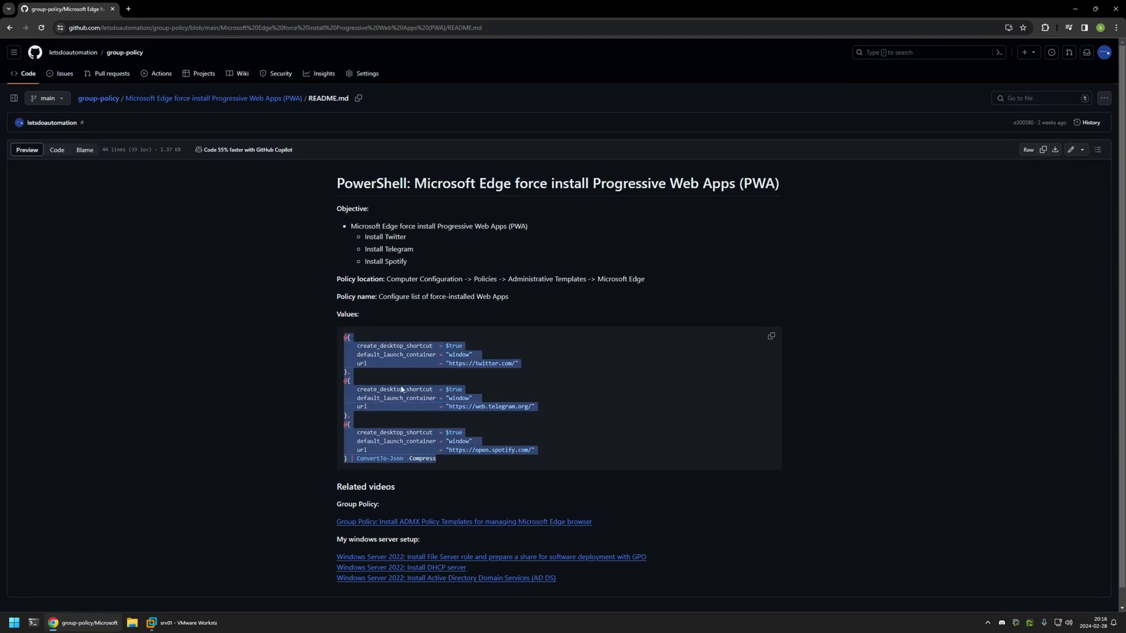
click(444, 461)
drag(472, 459, 329, 338)
drag(438, 460, 353, 463)
click(450, 464)
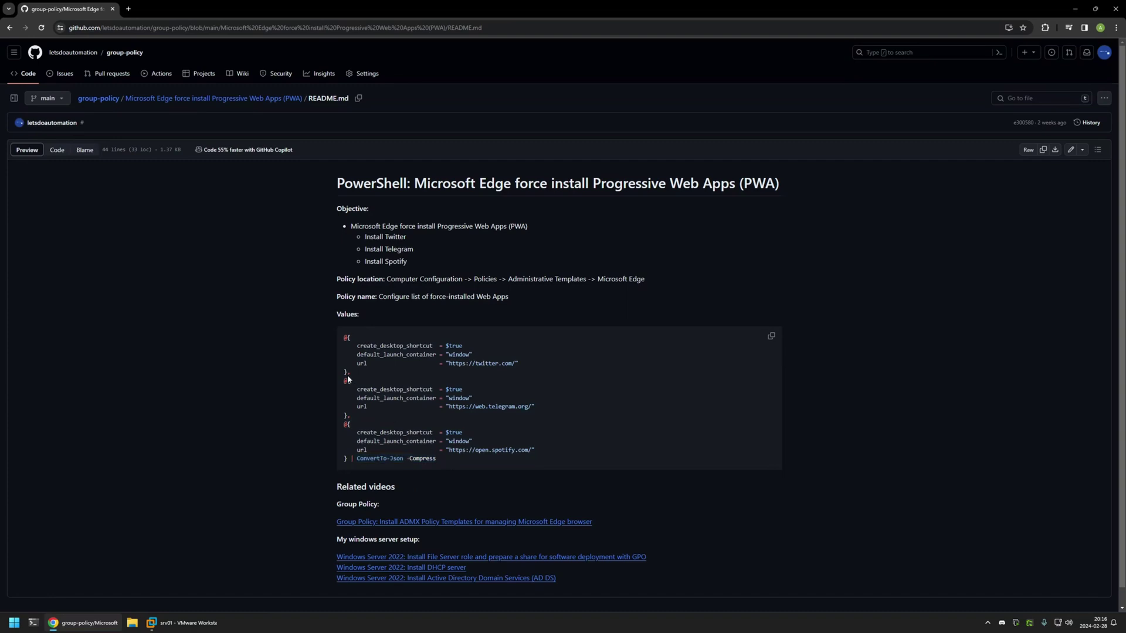
drag(360, 376, 329, 337)
drag(364, 416, 317, 385)
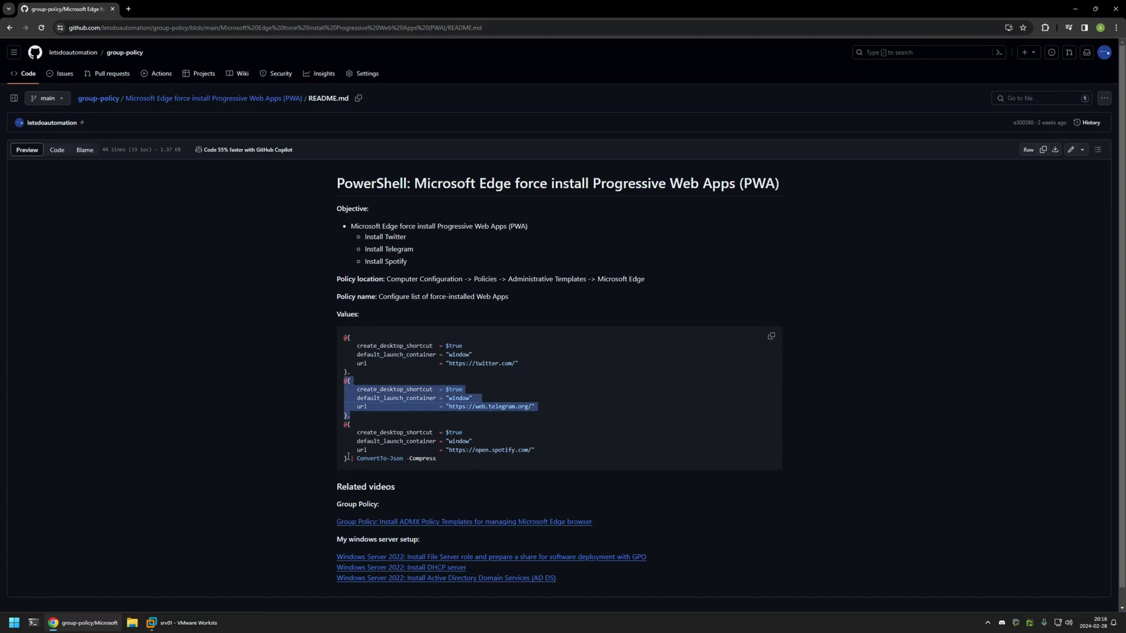
drag(347, 457, 344, 426)
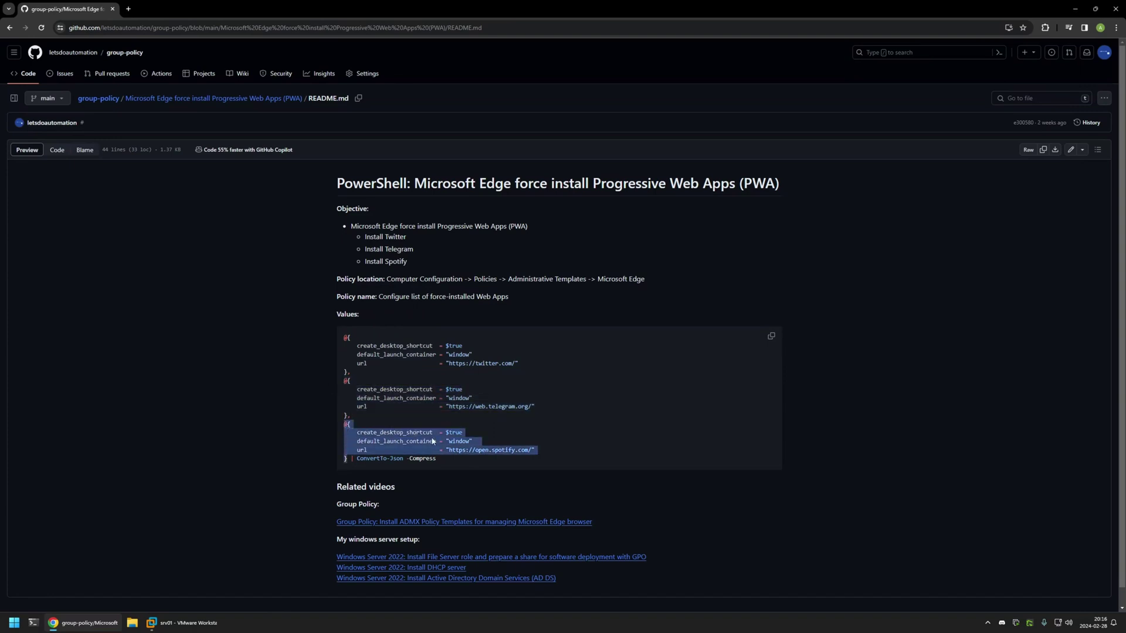
click(442, 462)
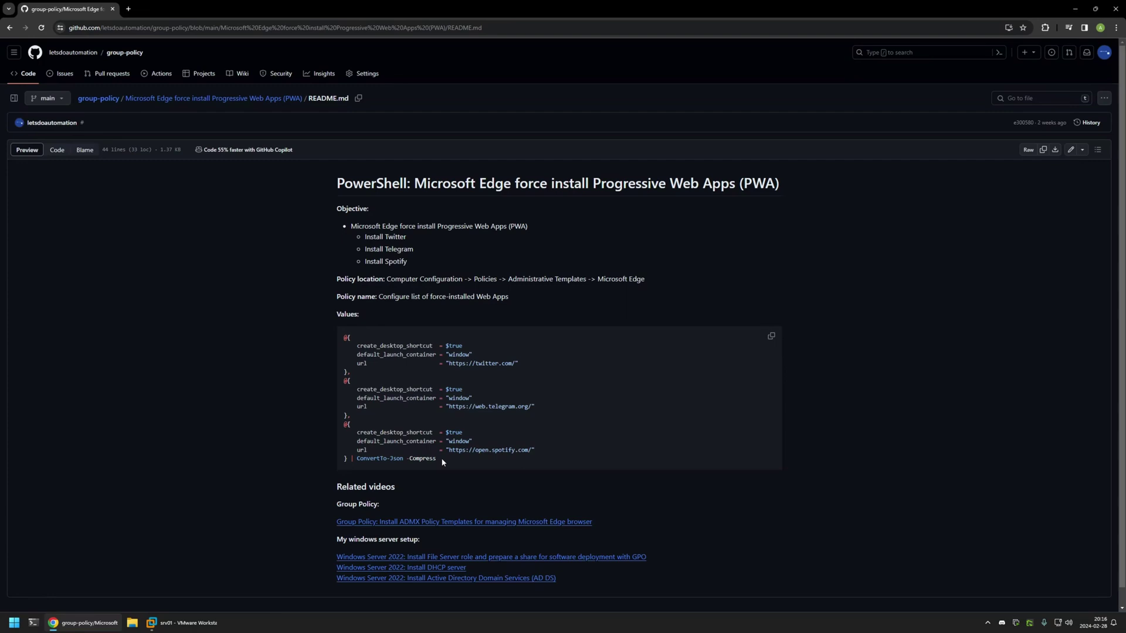
Step: Copy the values code block and paste it into a new Windows PowerShell on the server
click(771, 338)
click(185, 623)
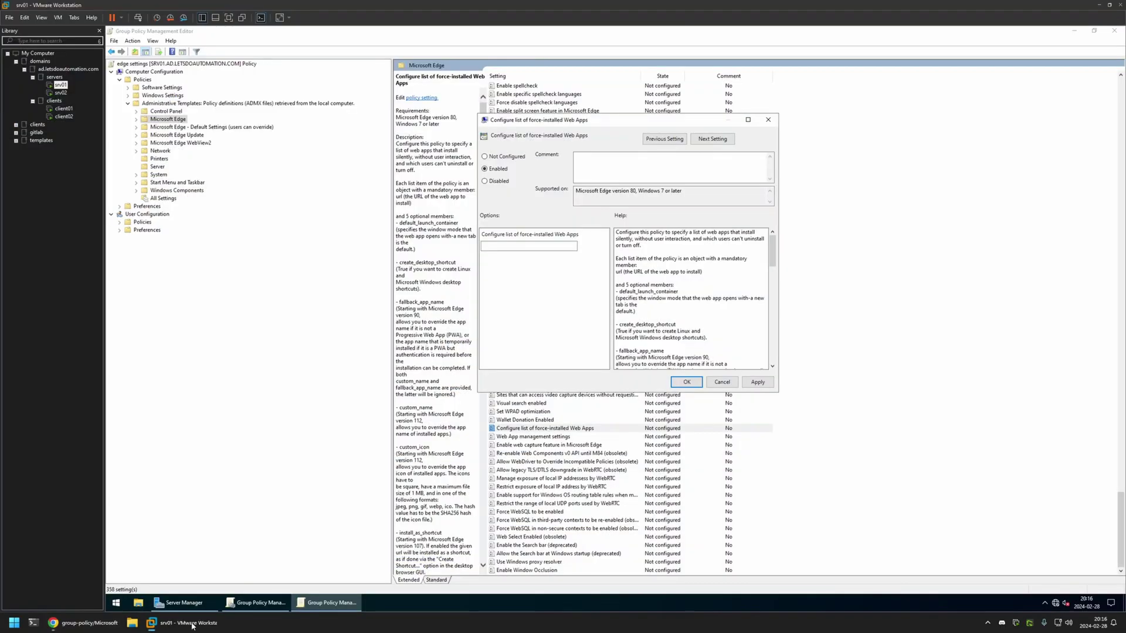
click(117, 602)
text(powers)
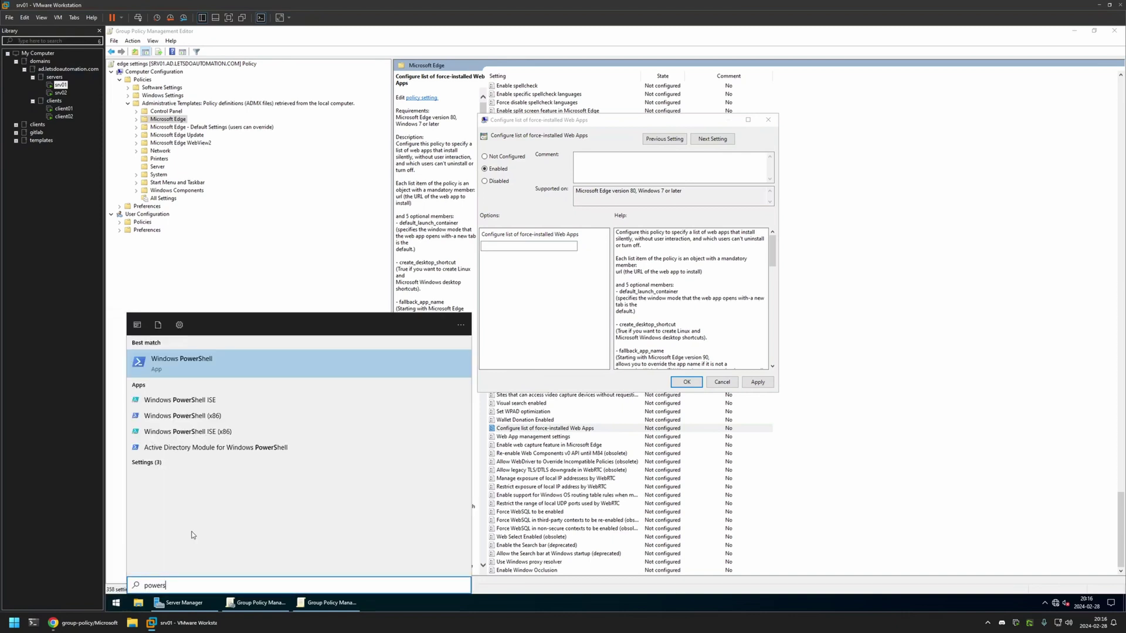
key(Return)
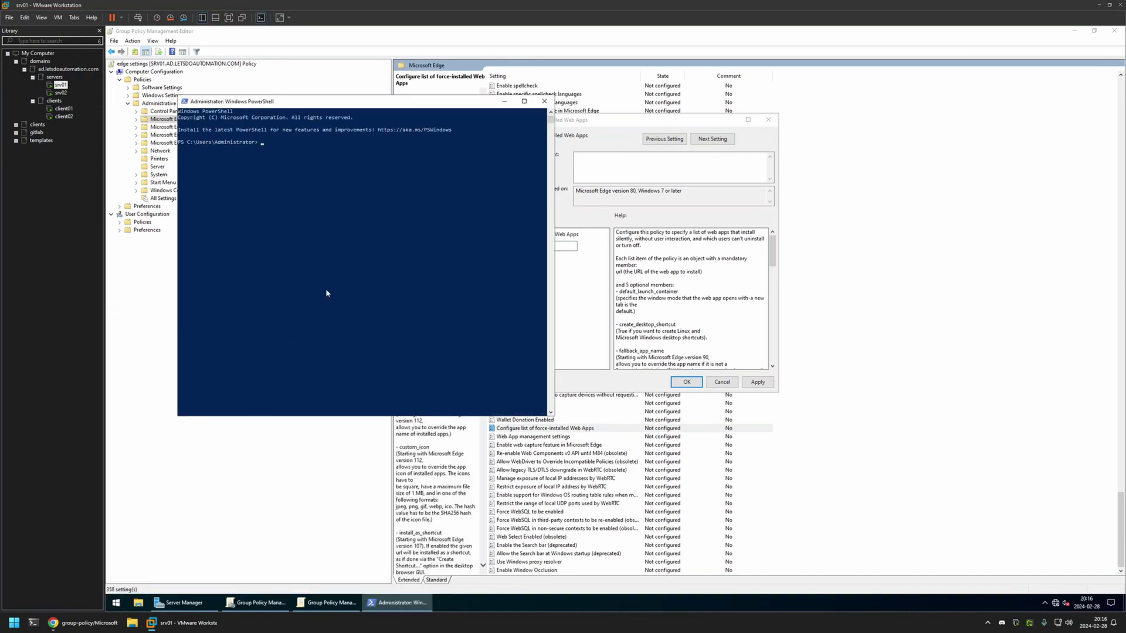
key(ctrl+v)
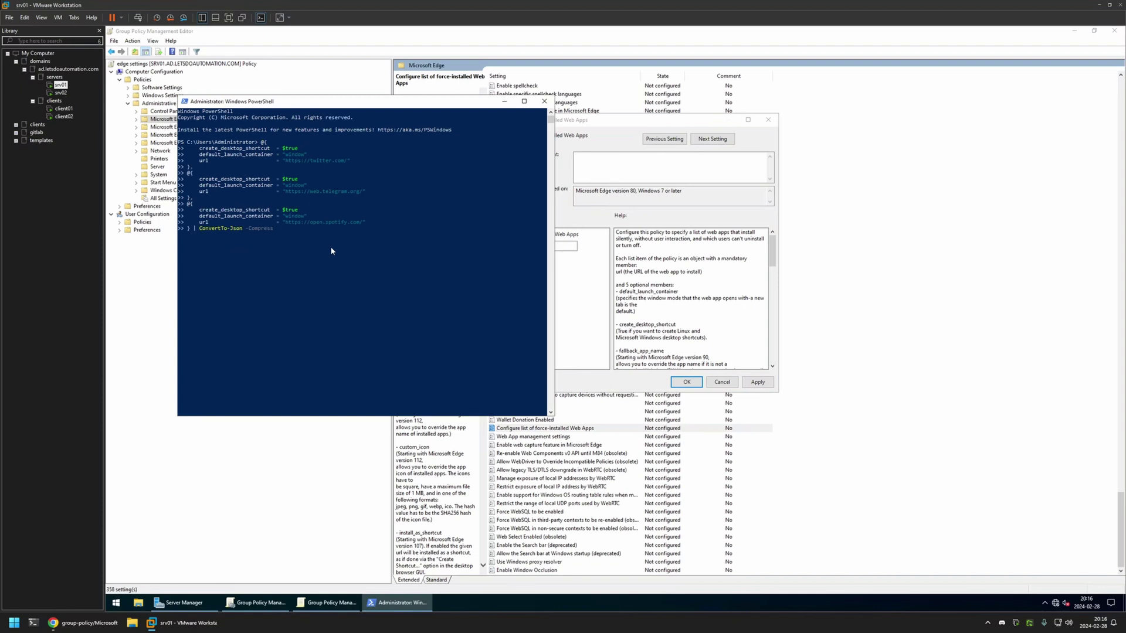
Step: Run the snippet and copy the resulting compressed JSON of the three web apps
key(Return)
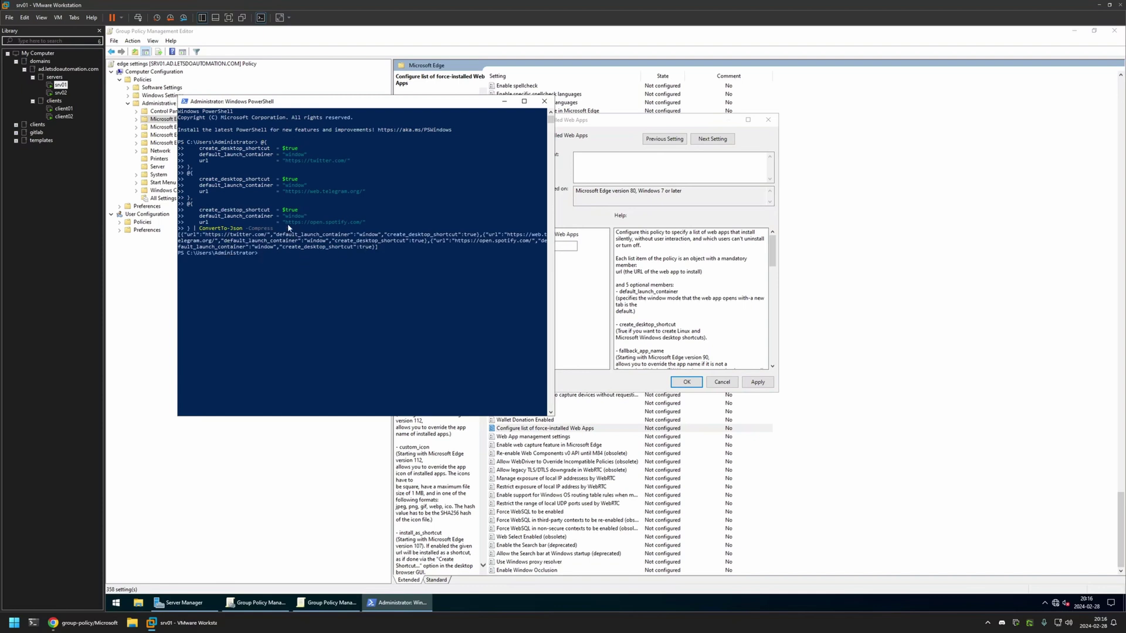
drag(378, 247, 173, 236)
key(ctrl+c)
Step: Paste the JSON into the force-installed Web Apps list and save the enabled policy
click(591, 219)
click(520, 245)
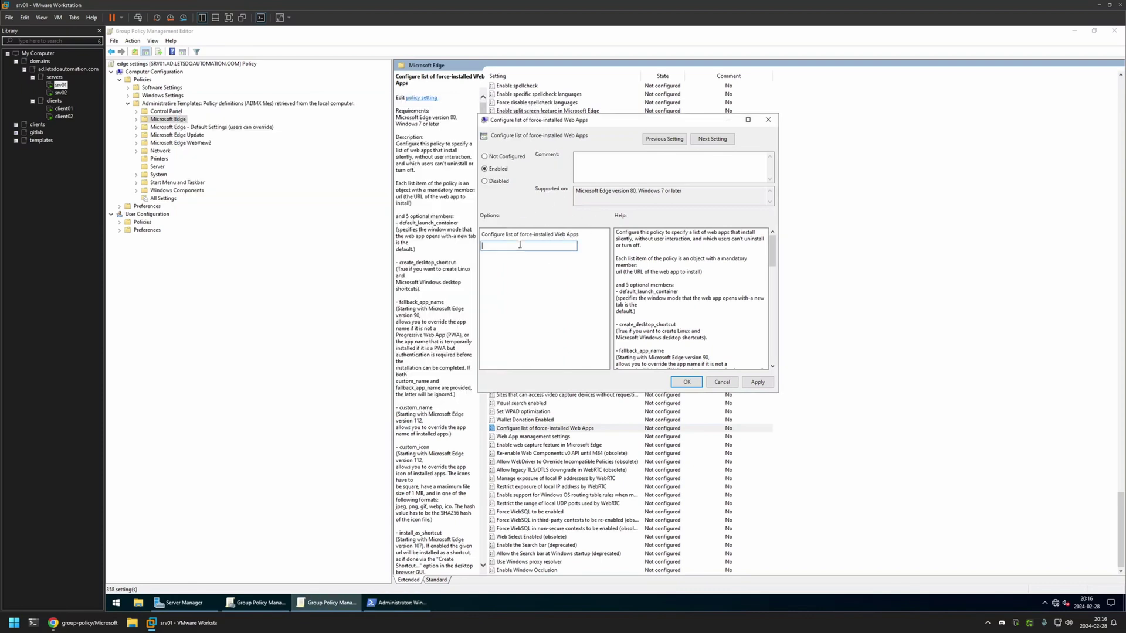
key(ctrl+v)
click(689, 382)
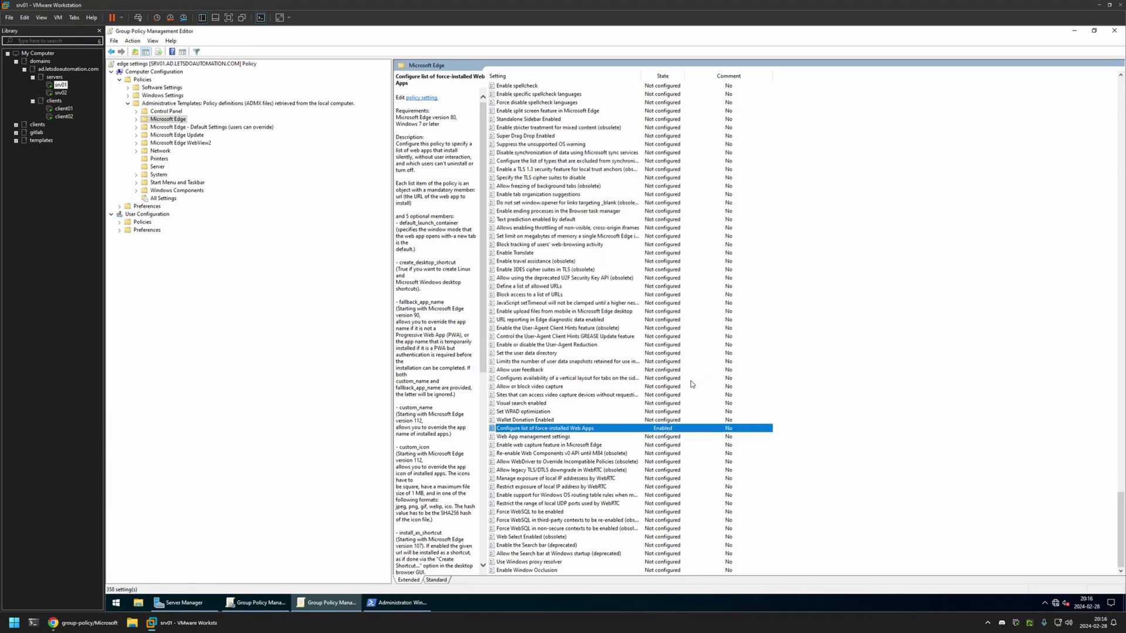
Step: Close the editor and set the edge settings GPO status to User configuration settings disabled
click(1114, 31)
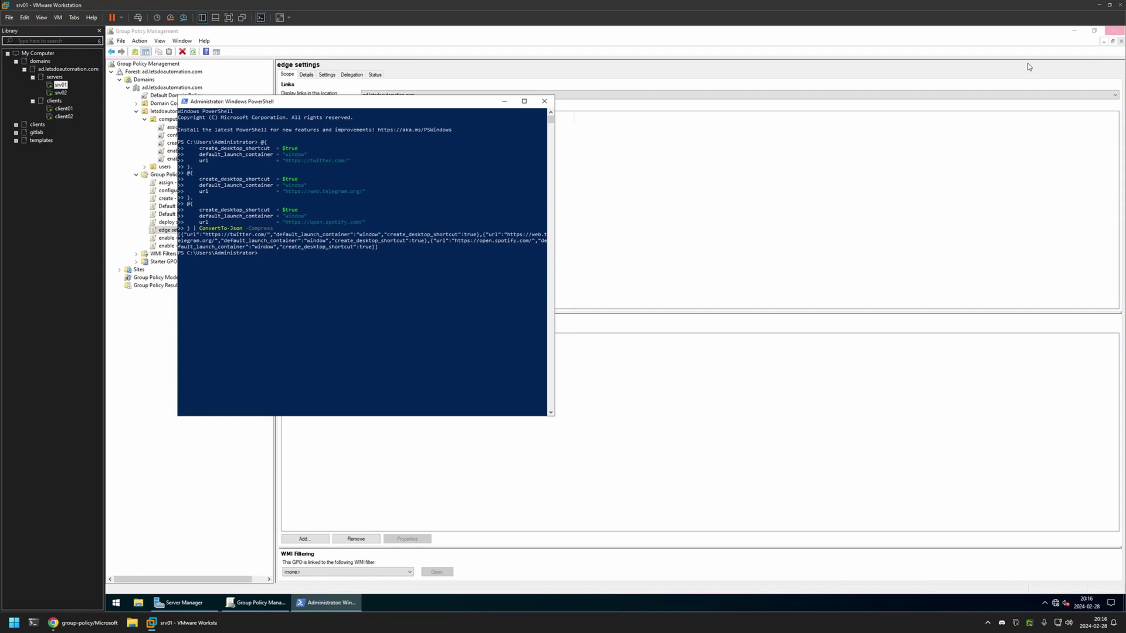
click(444, 84)
click(306, 75)
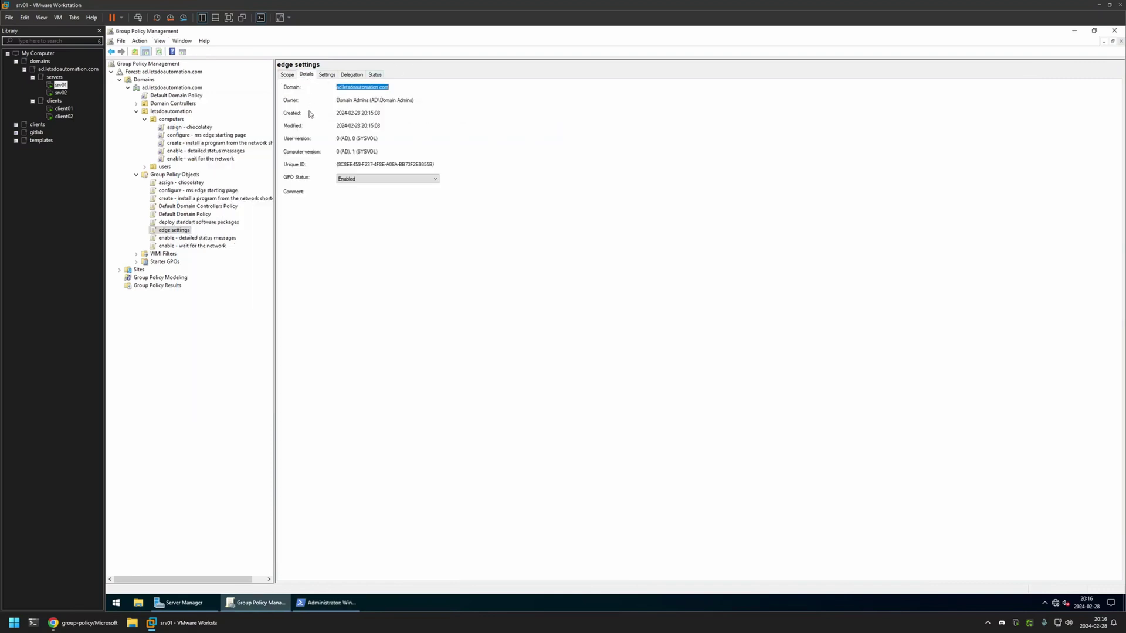
click(352, 179)
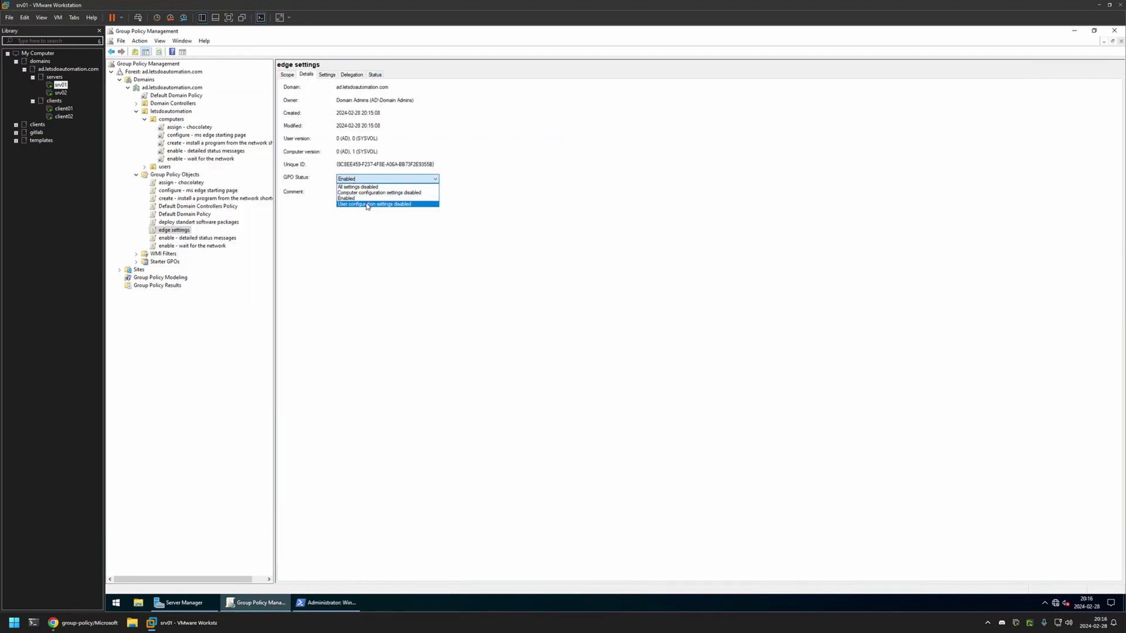
click(368, 204)
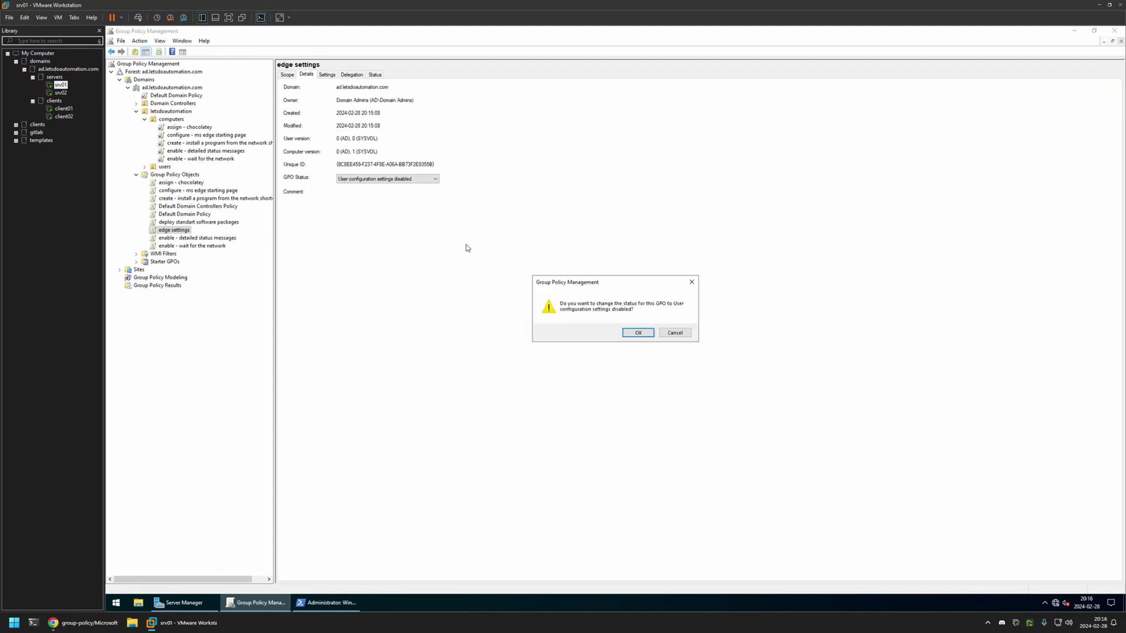
click(637, 332)
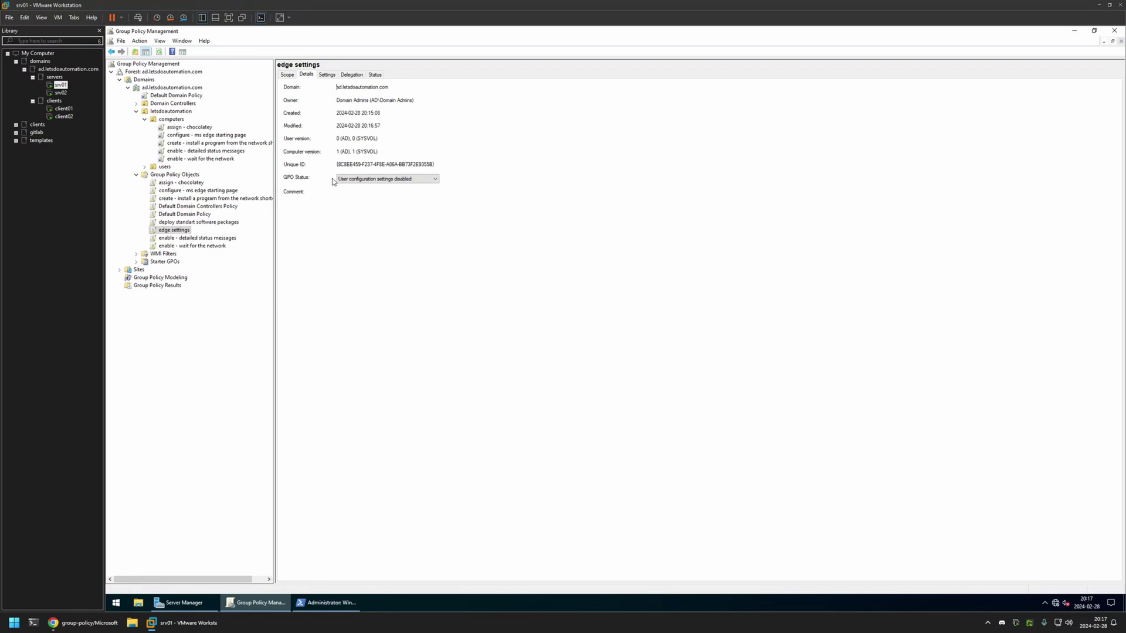
Step: Drag edge settings onto the computers OU and confirm the link
click(172, 120)
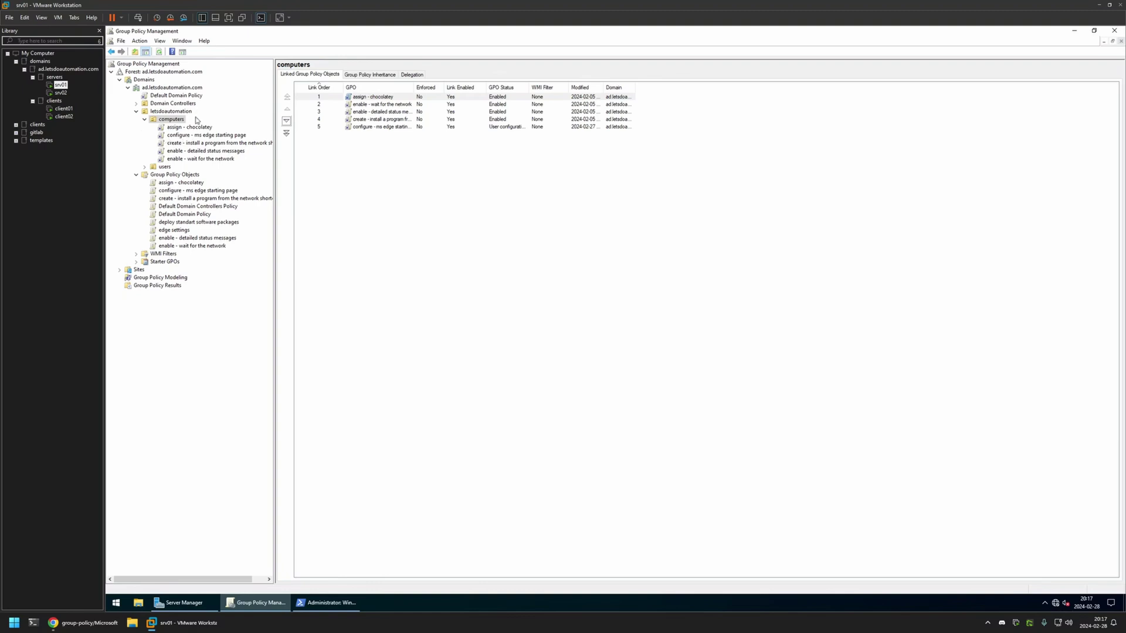
drag(174, 230, 174, 120)
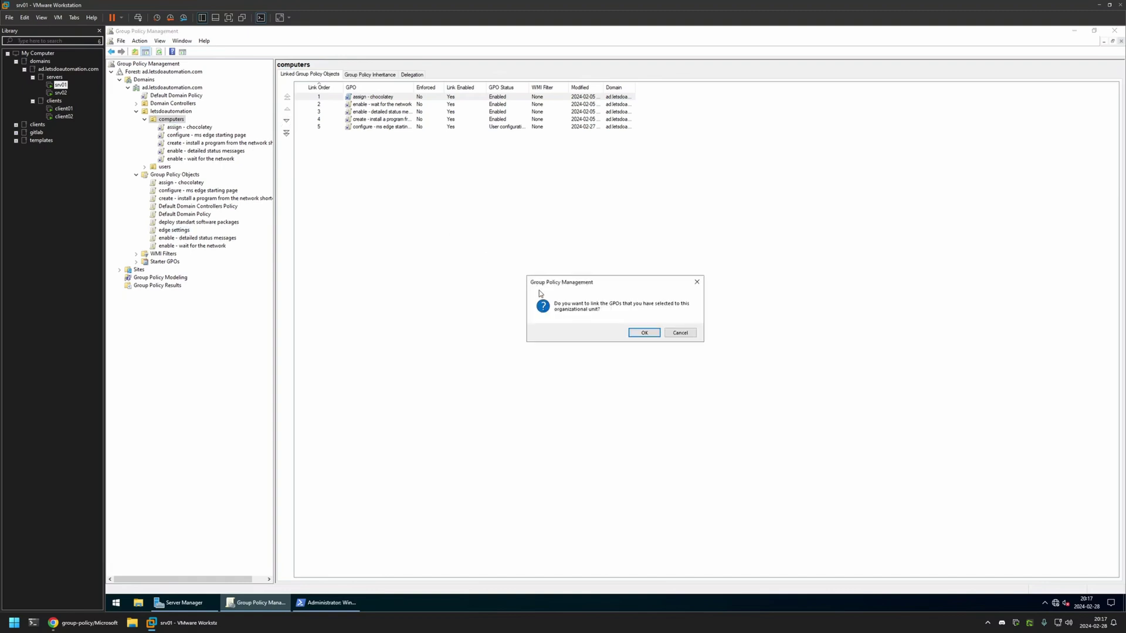
click(643, 334)
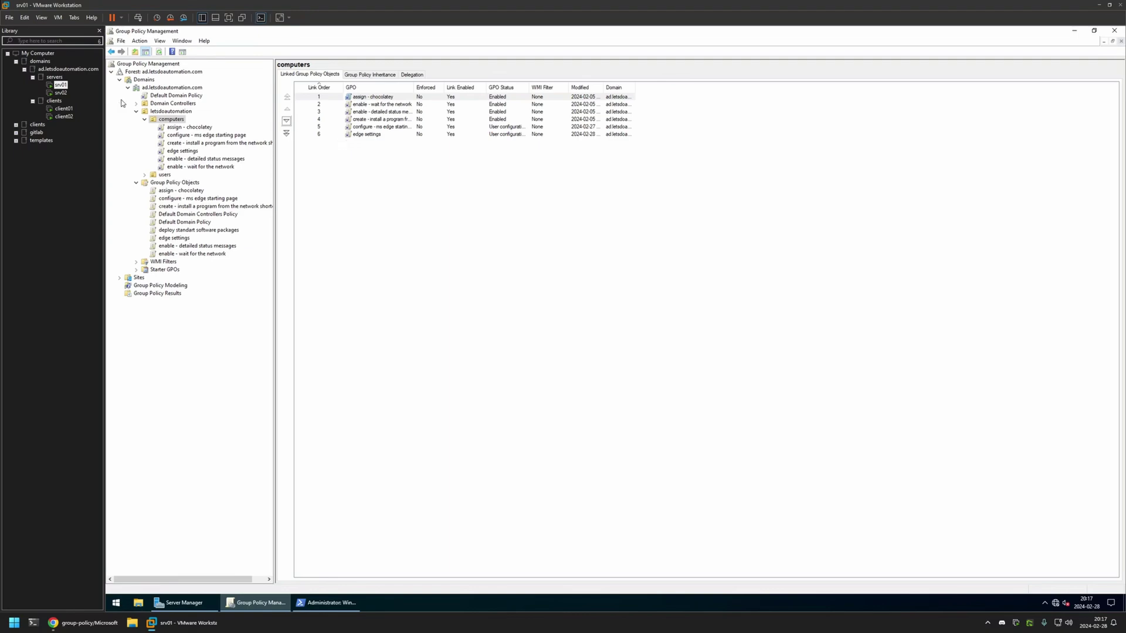
Step: On client01, launch Microsoft Edge and move its window right to uncover the desktop icons
click(63, 108)
double_click(135, 124)
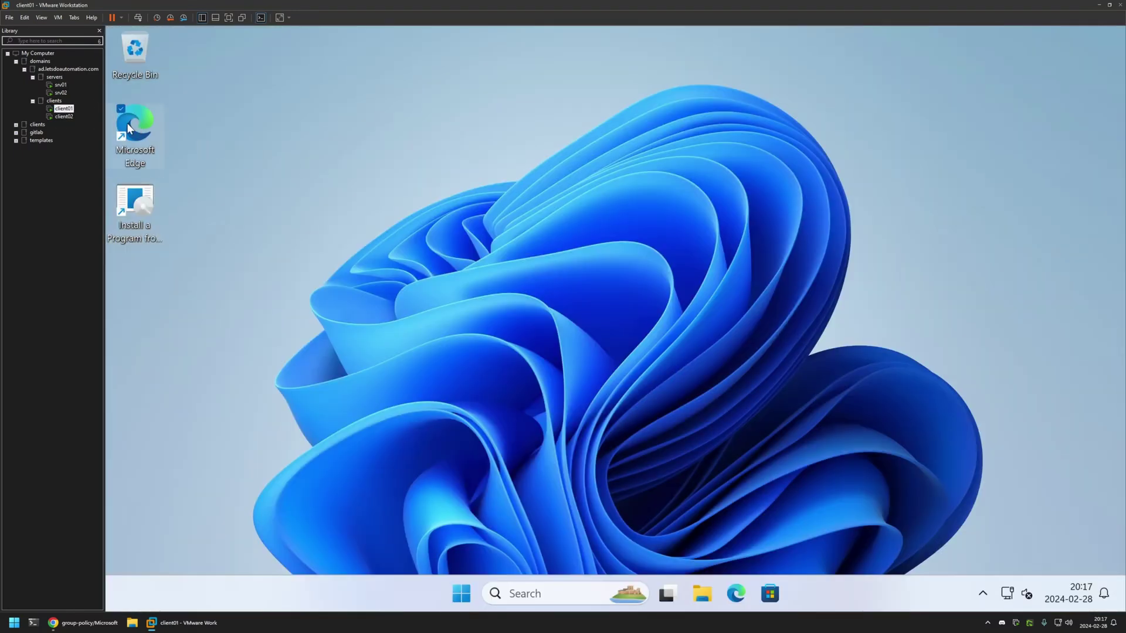
drag(472, 36, 731, 67)
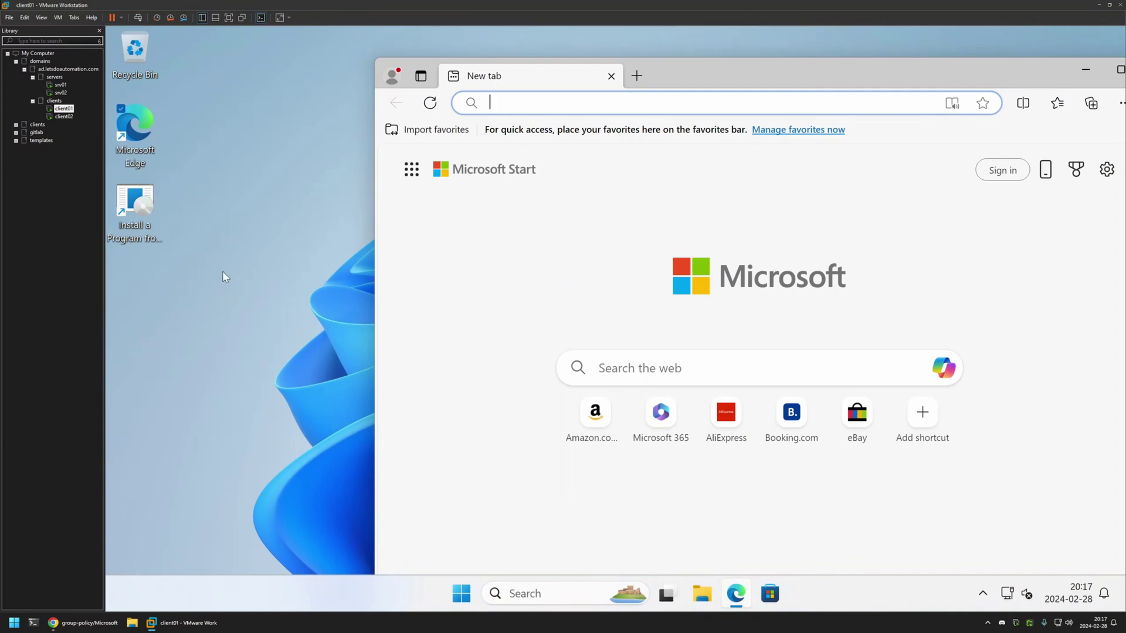
click(485, 246)
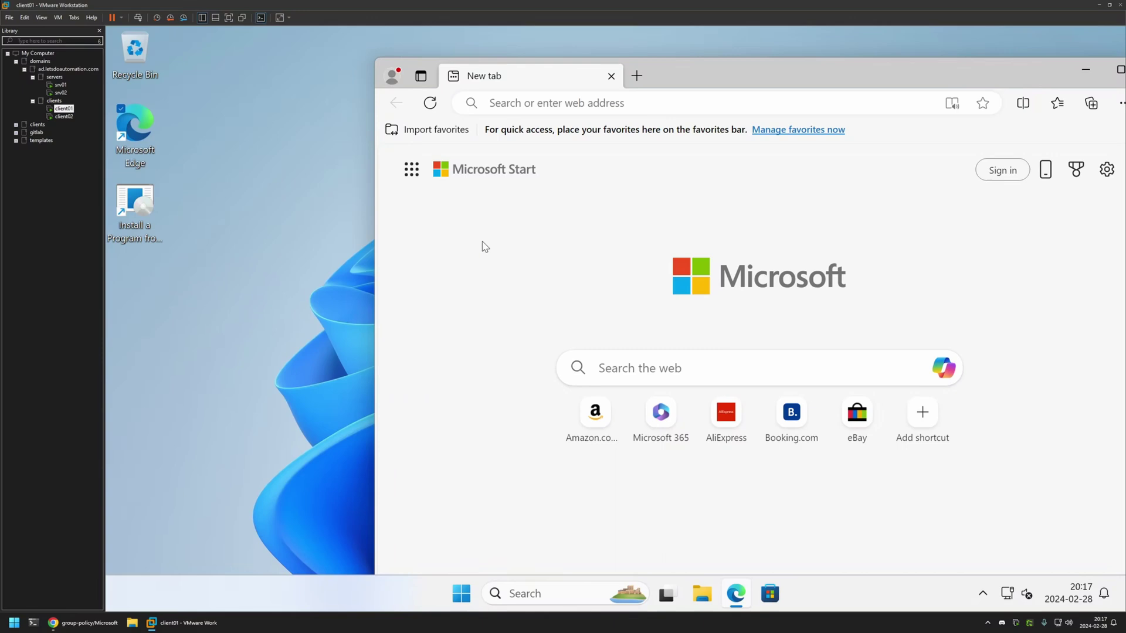
Step: Run gpupdate from a Command Prompt on client01 to refresh computer and user policy
click(462, 593)
key(Escape)
key(super)
text(cmd)
key(Return)
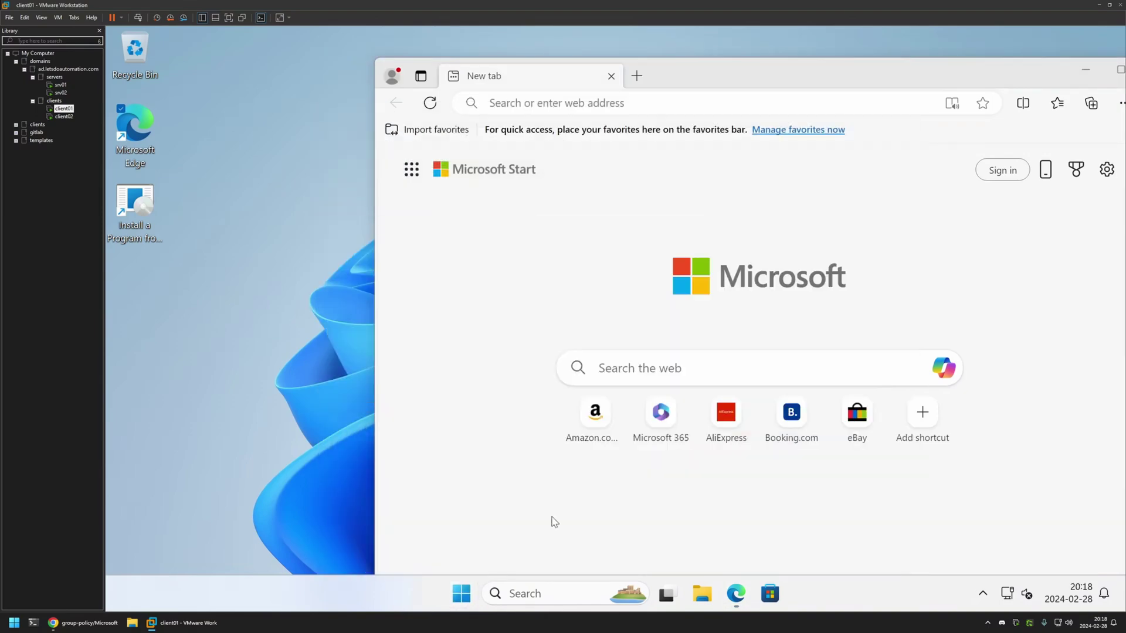
text(gpupdate)
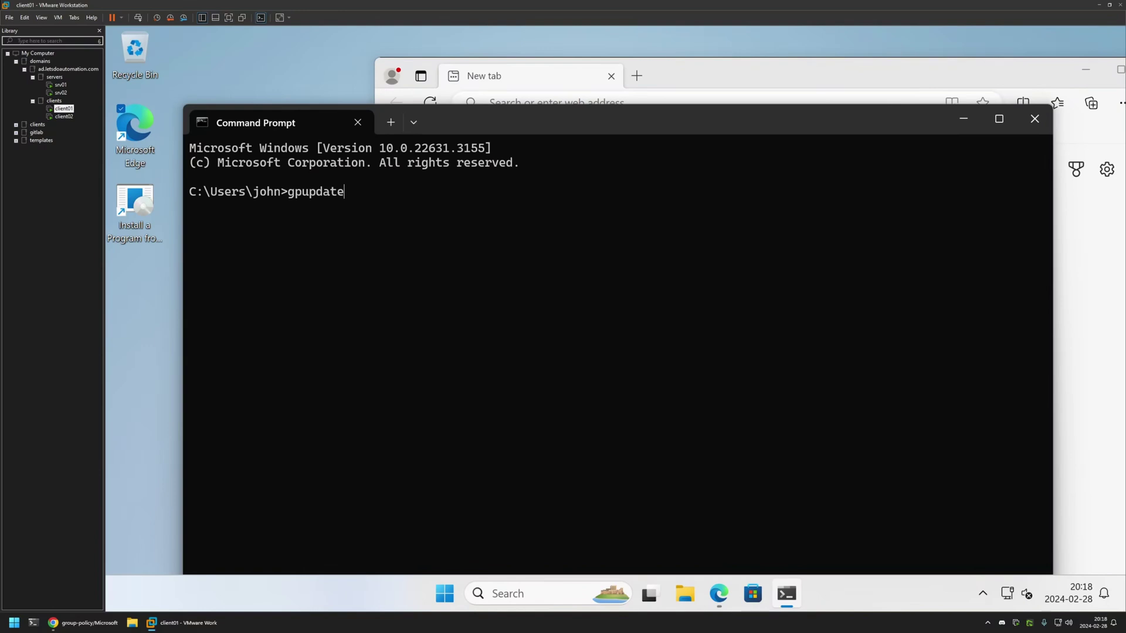
key(Return)
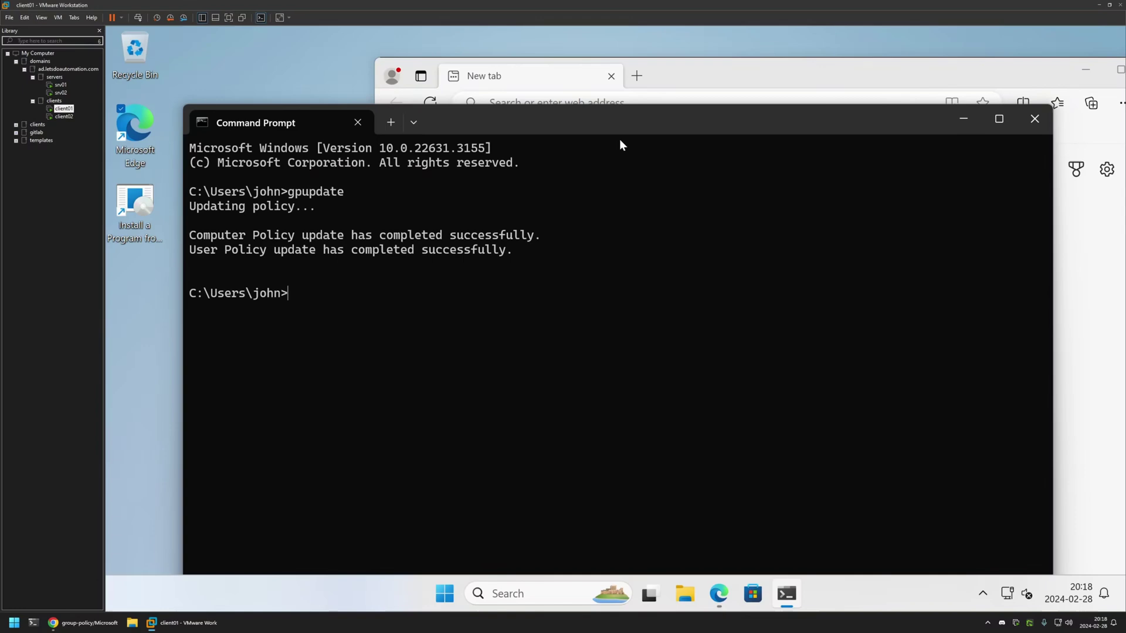
click(714, 73)
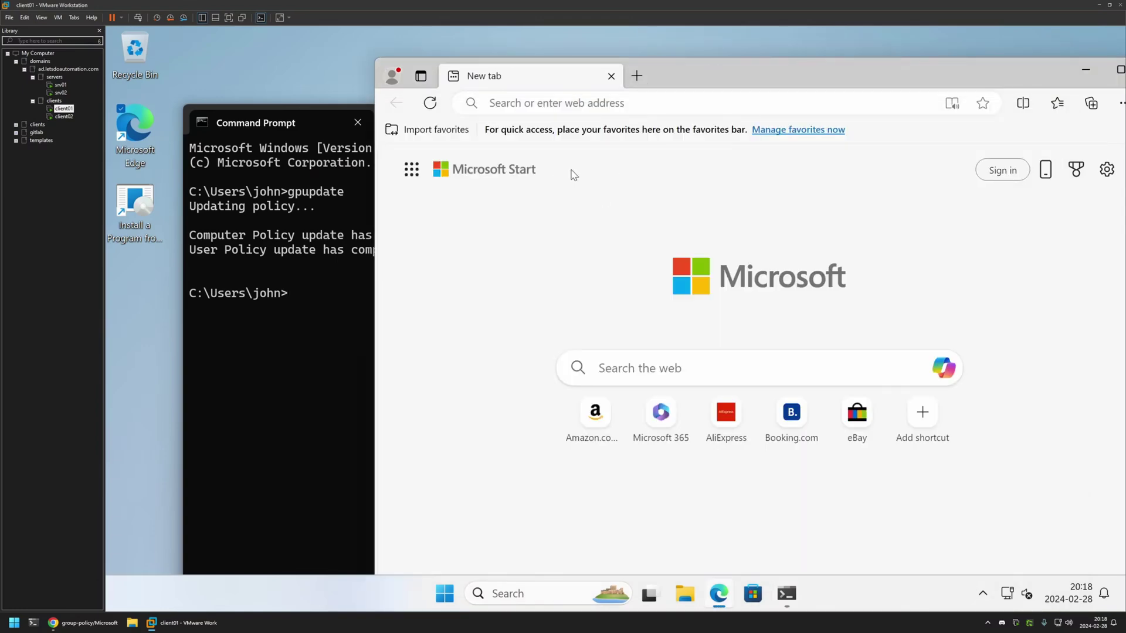
Step: Close and relaunch Microsoft Edge on client01 so the policy-installed web apps appear
drag(816, 91, 738, 80)
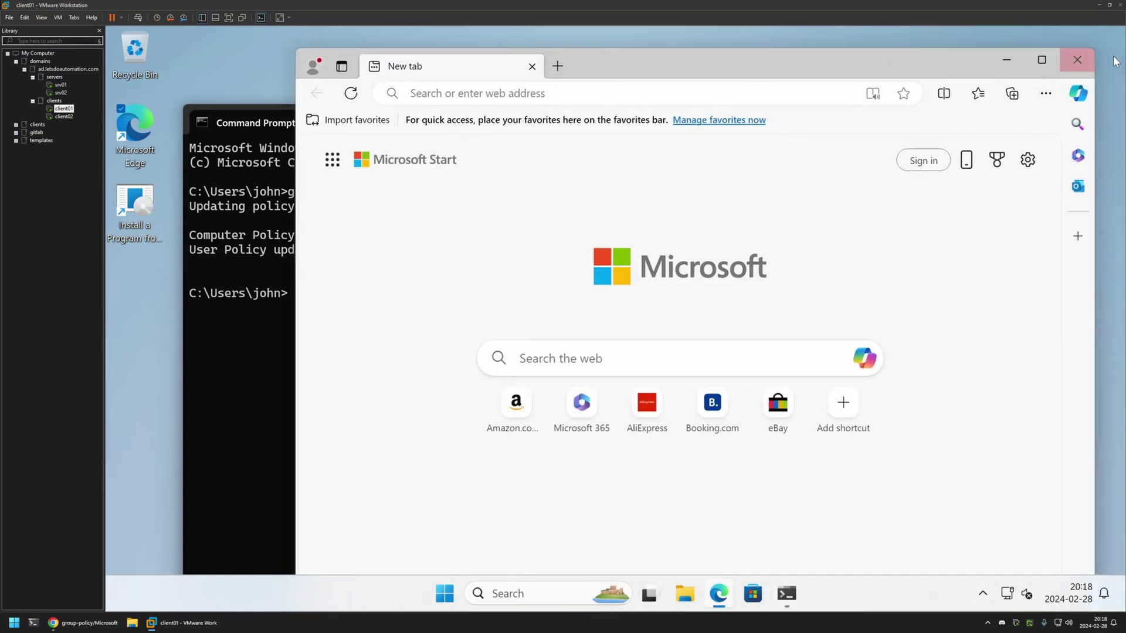
click(1077, 58)
double_click(141, 127)
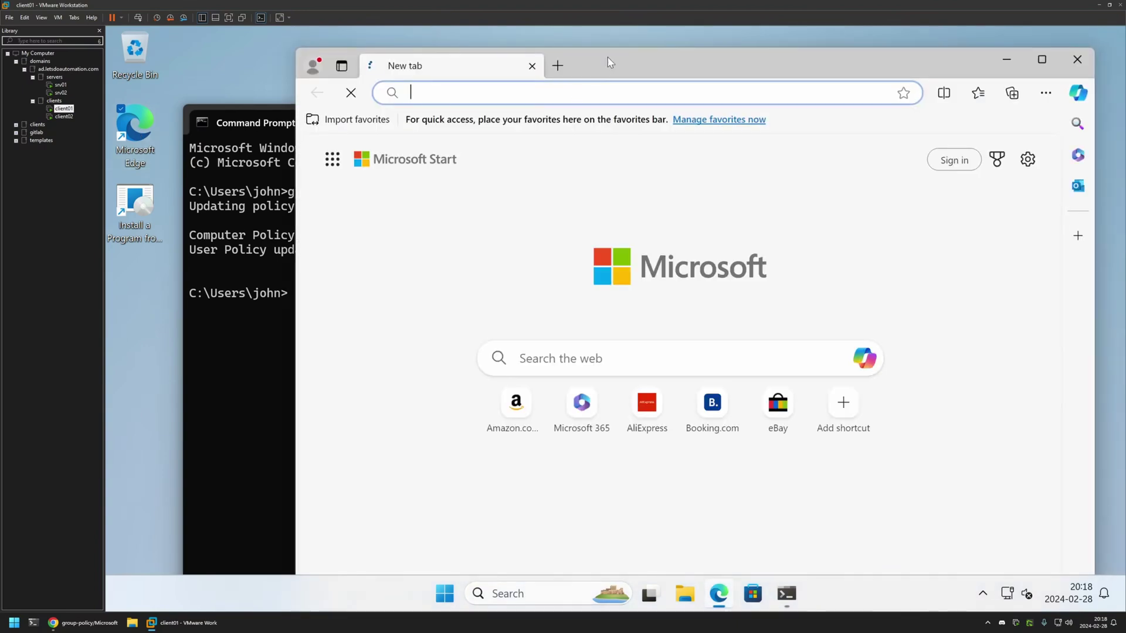
click(219, 181)
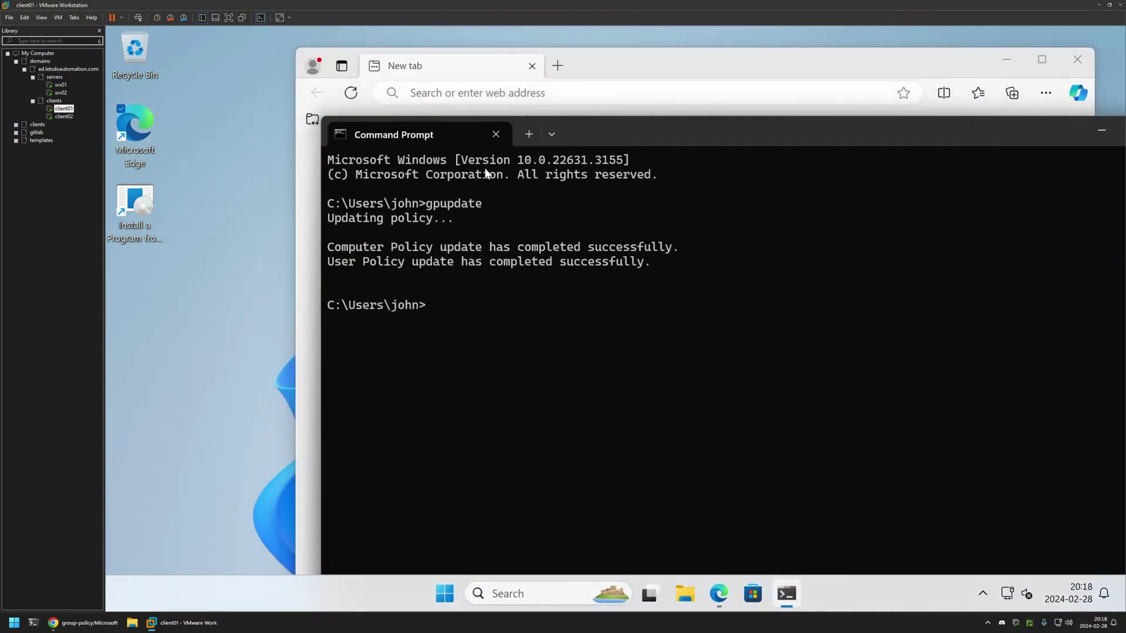
click(683, 65)
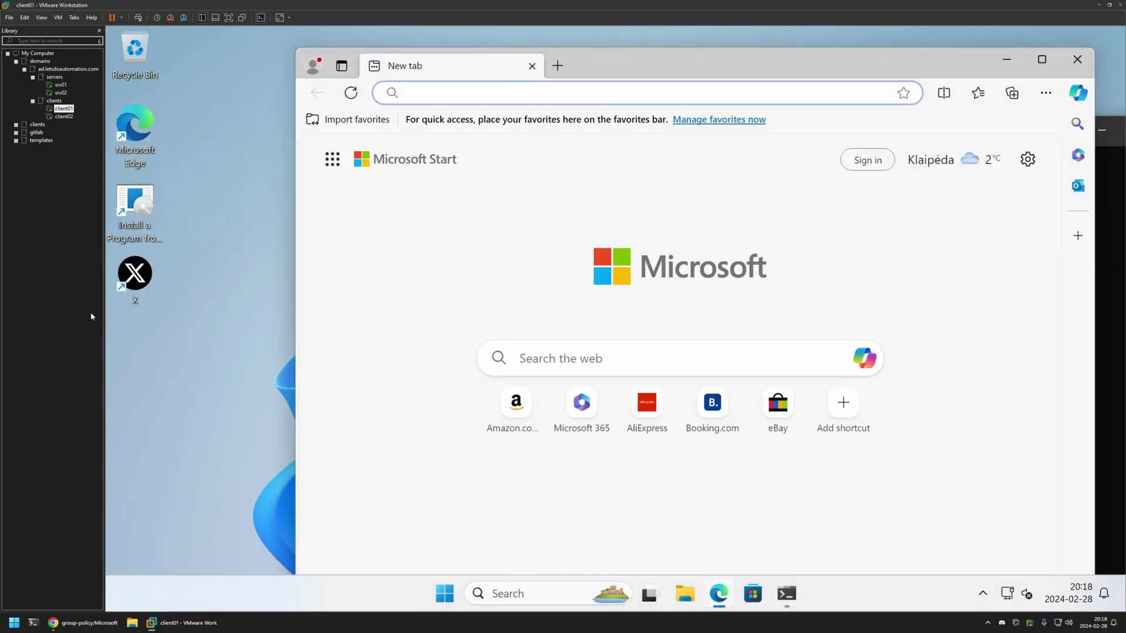
Step: Launch the X, Telegram and Spotify web apps from their new desktop shortcuts
click(177, 285)
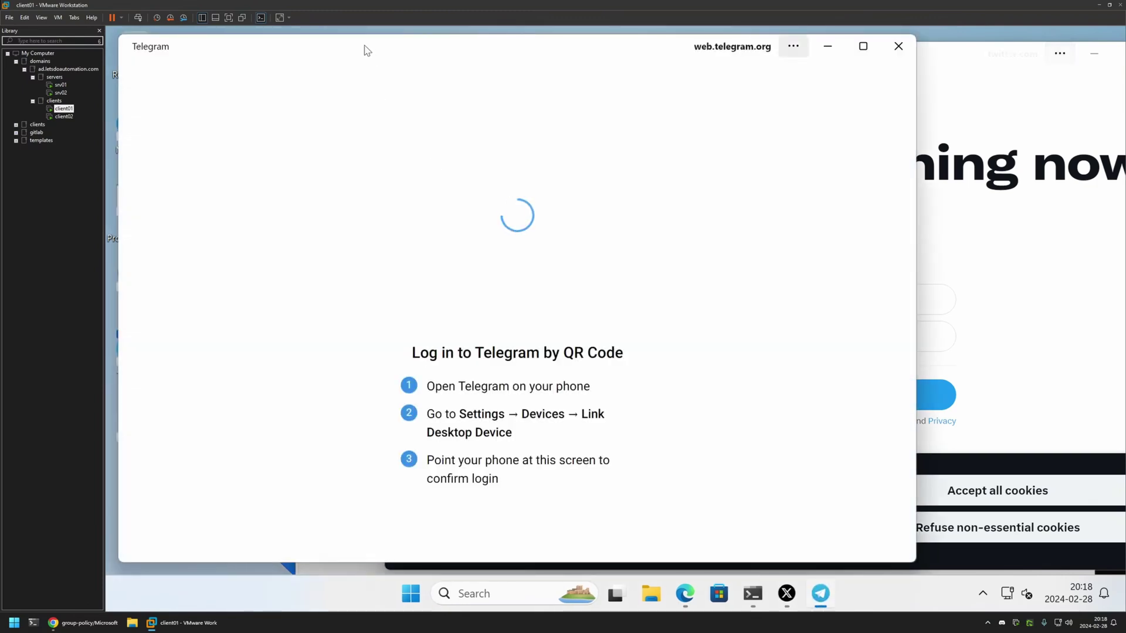
drag(367, 51, 469, 55)
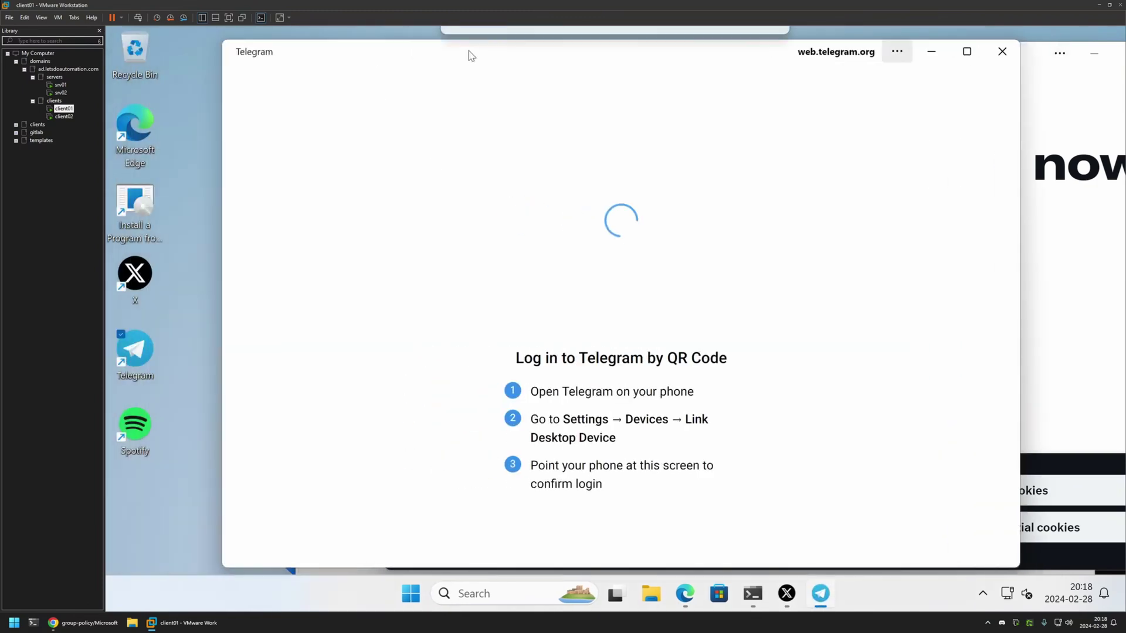
double_click(131, 432)
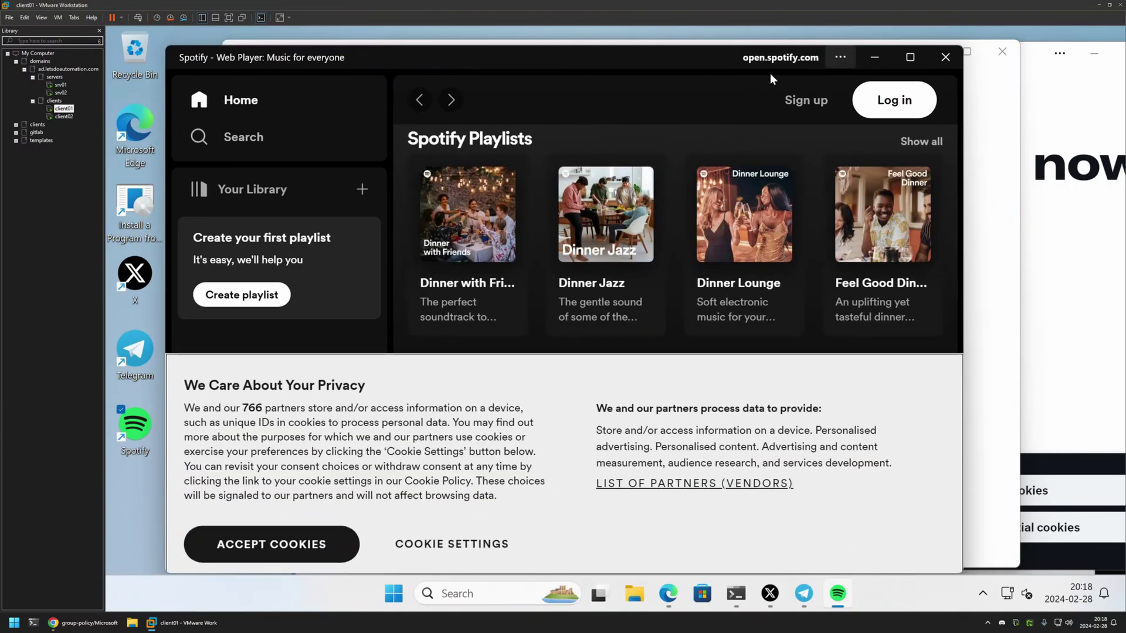
drag(706, 63, 594, 133)
Step: Minimize the Telegram, X, Spotify and Edge windows to return to the desktop
click(849, 53)
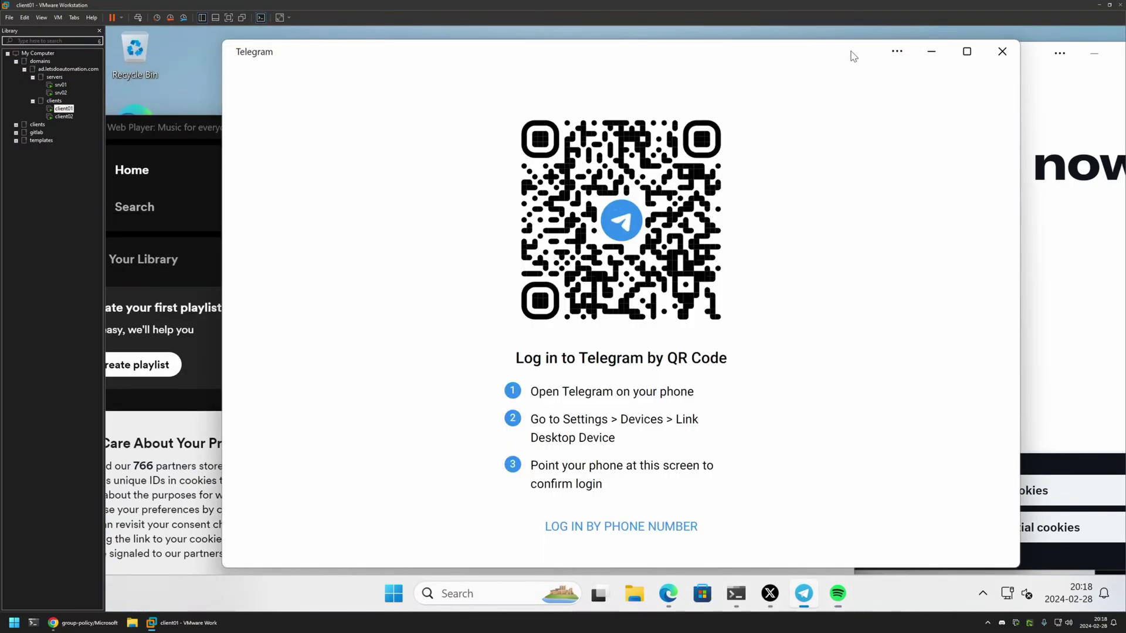
click(931, 53)
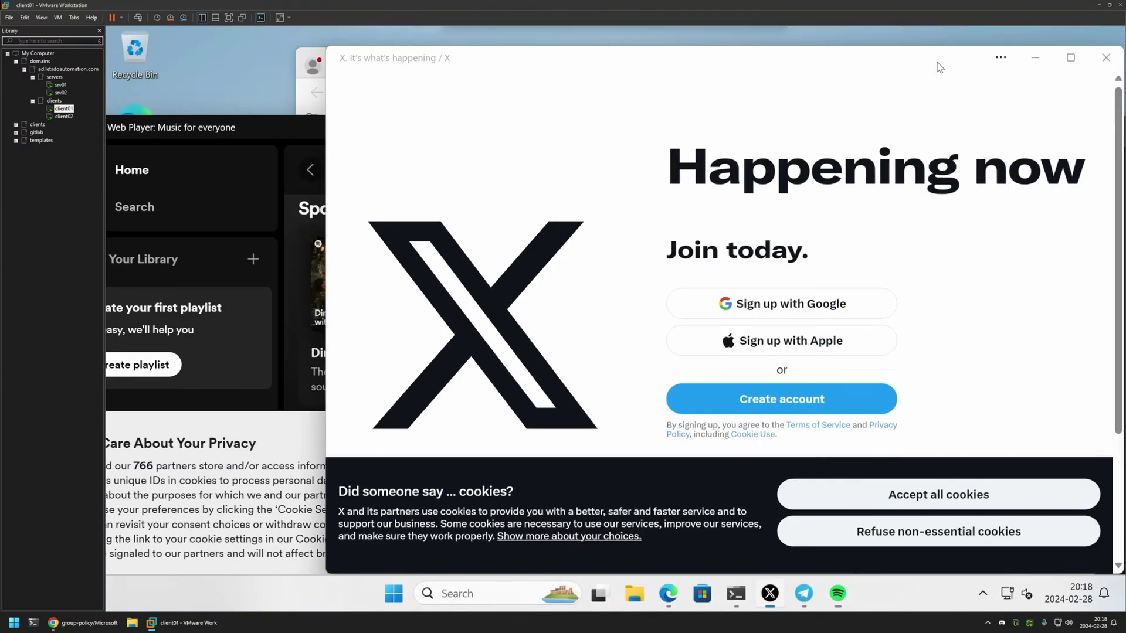
drag(933, 53, 739, 83)
click(832, 81)
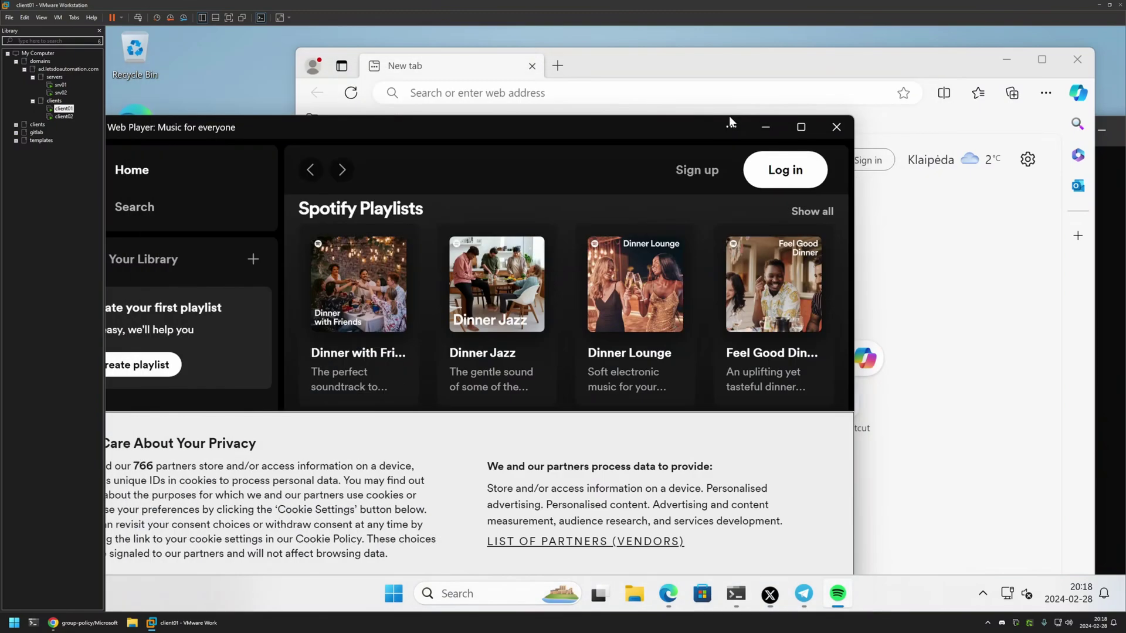
click(762, 127)
click(1004, 60)
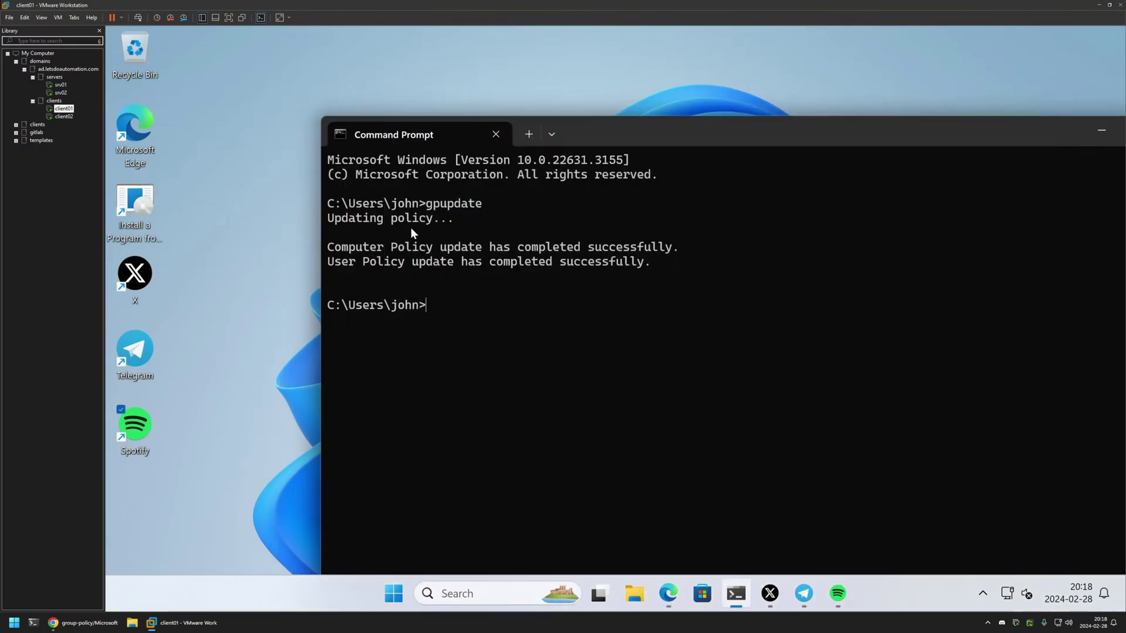
click(254, 241)
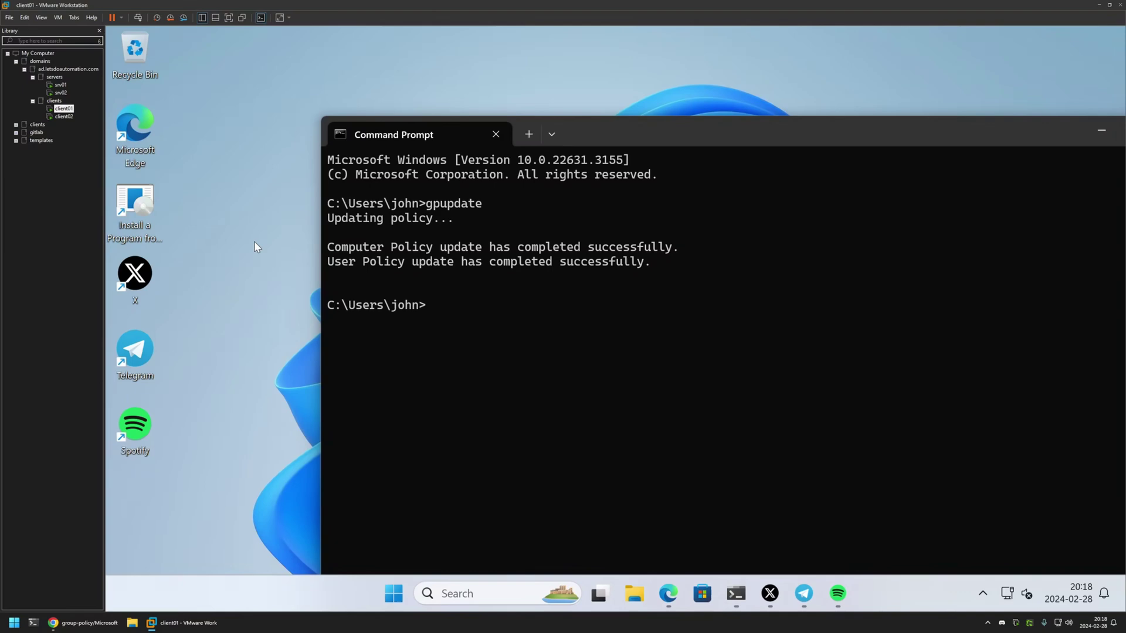